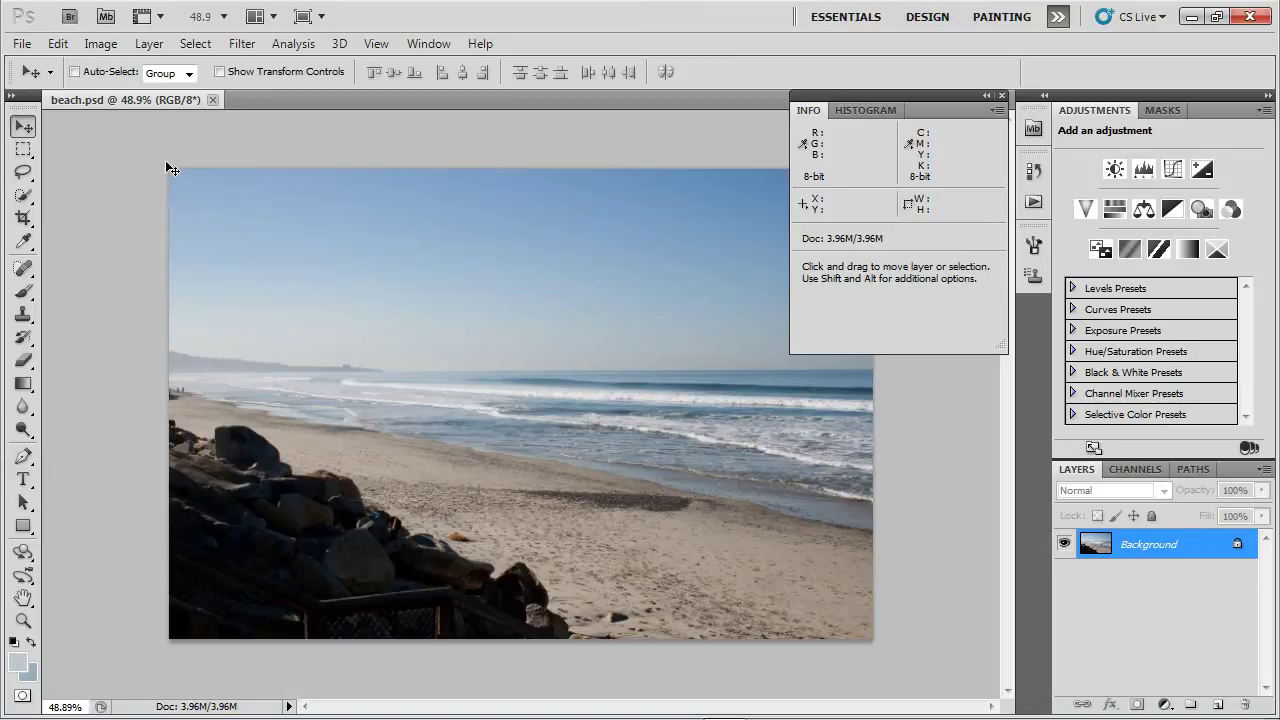
Switch to the Eyedropper tool (I) to sample colours from the beach photo
key(i)
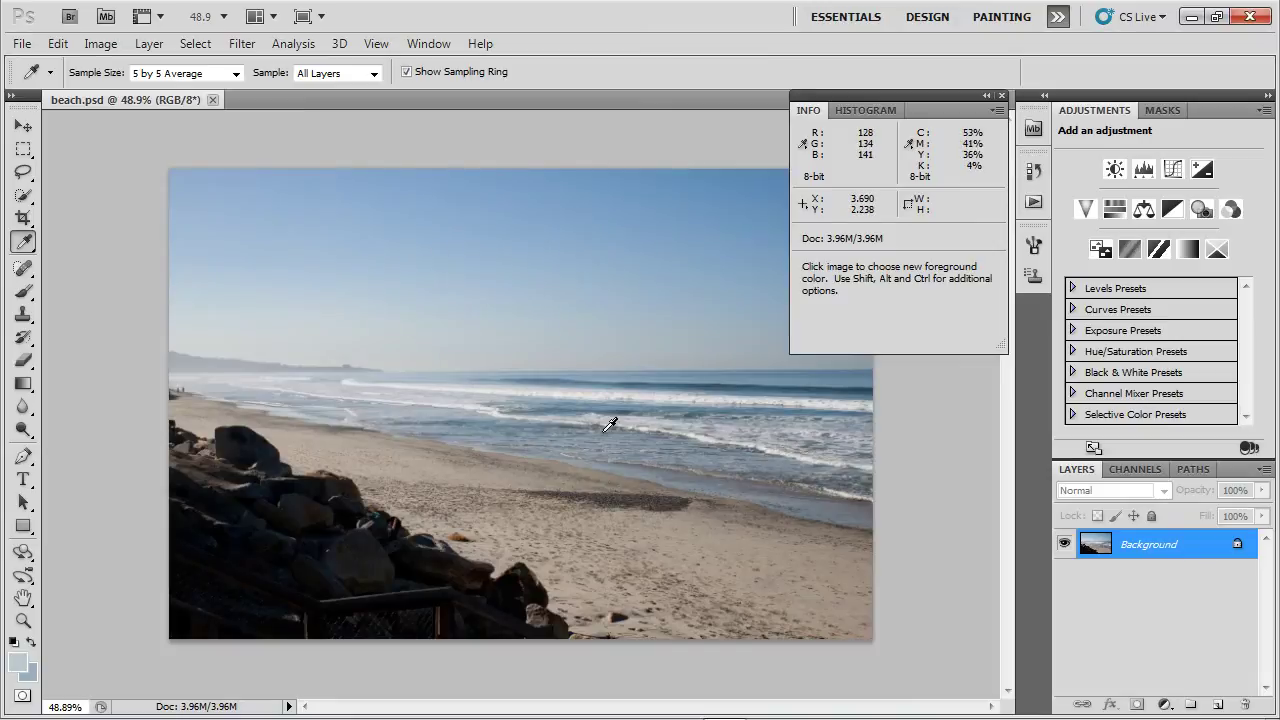
alt+double_click(1100, 546)
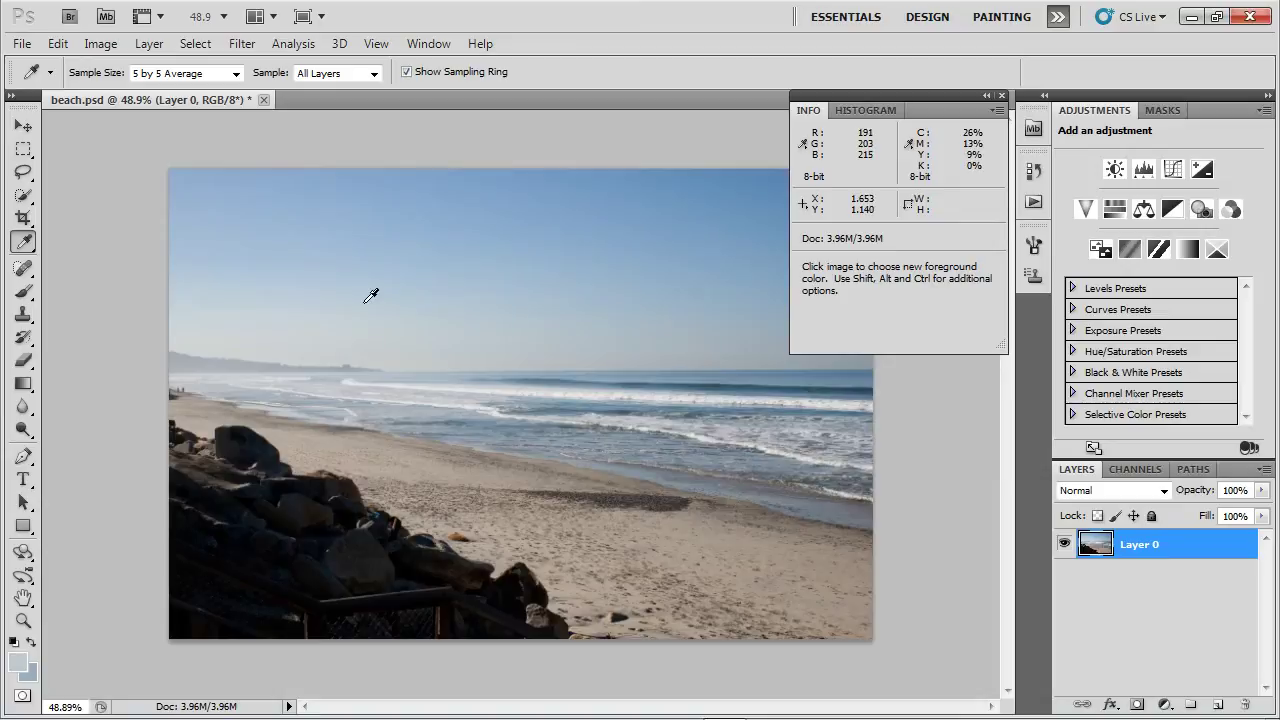
click(234, 73)
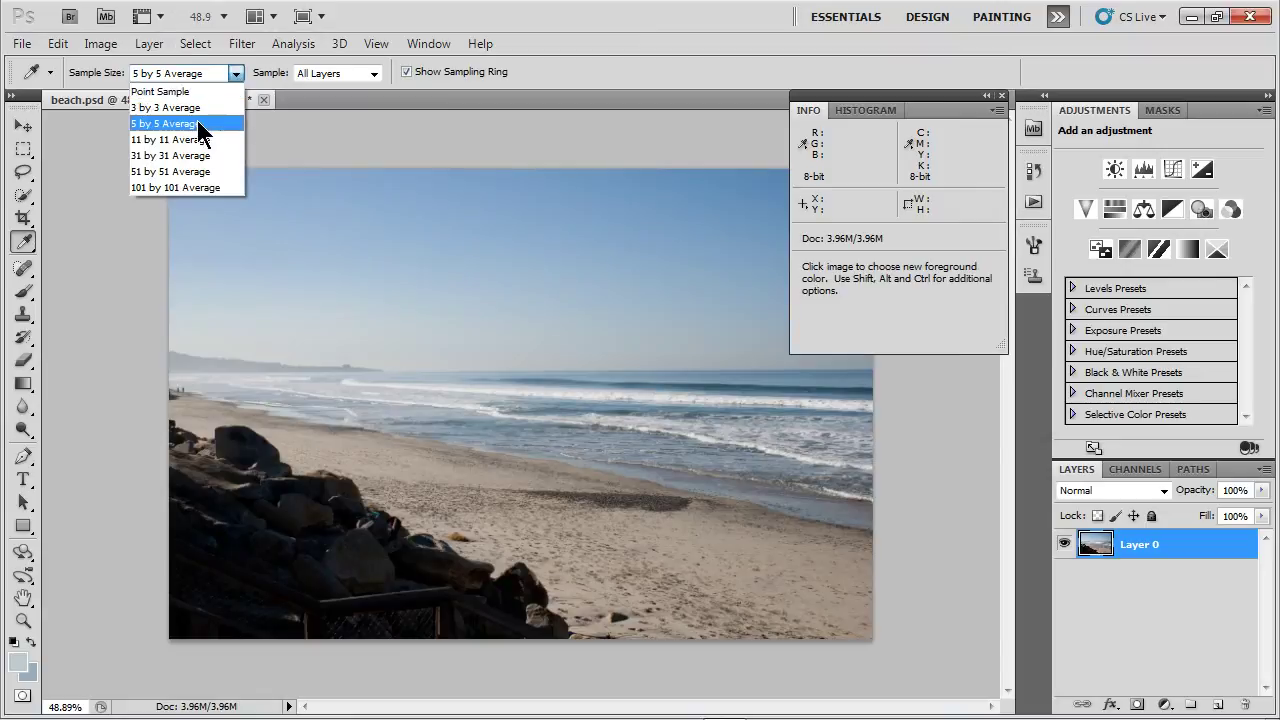
click(200, 124)
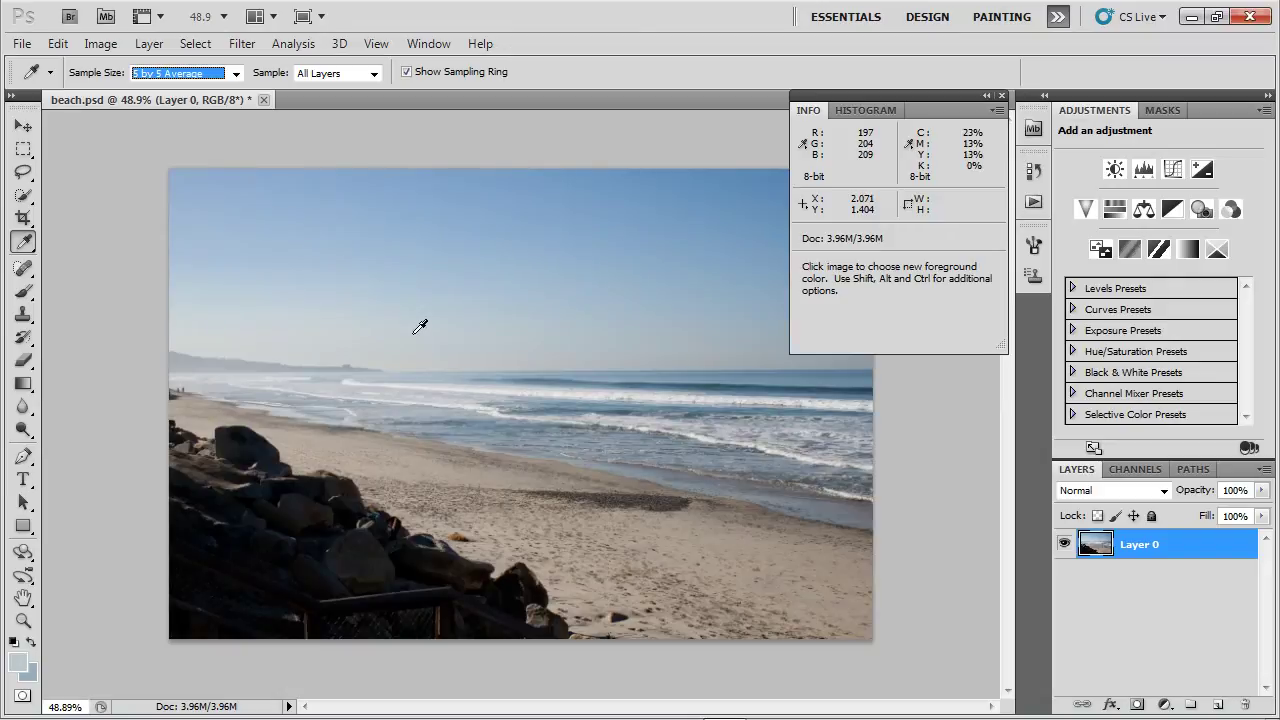
key(shift)
shift+click(359, 324)
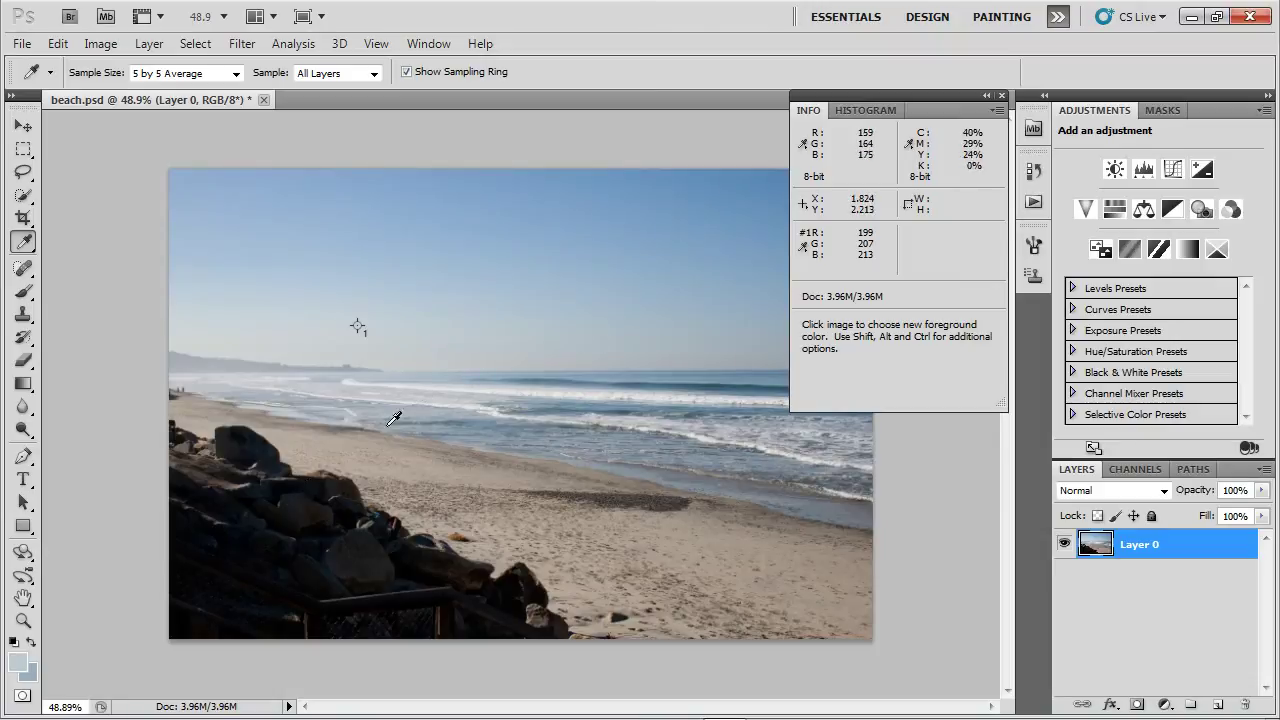
key(shift)
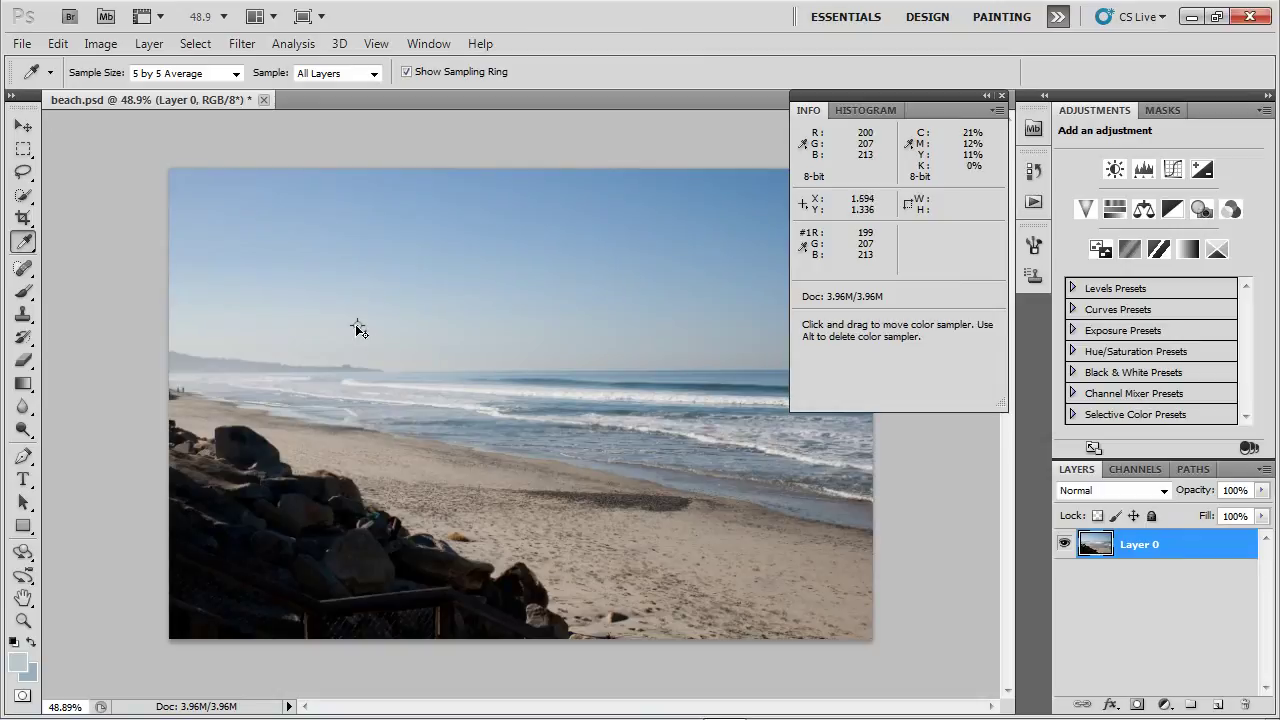
drag(358, 324, 732, 573)
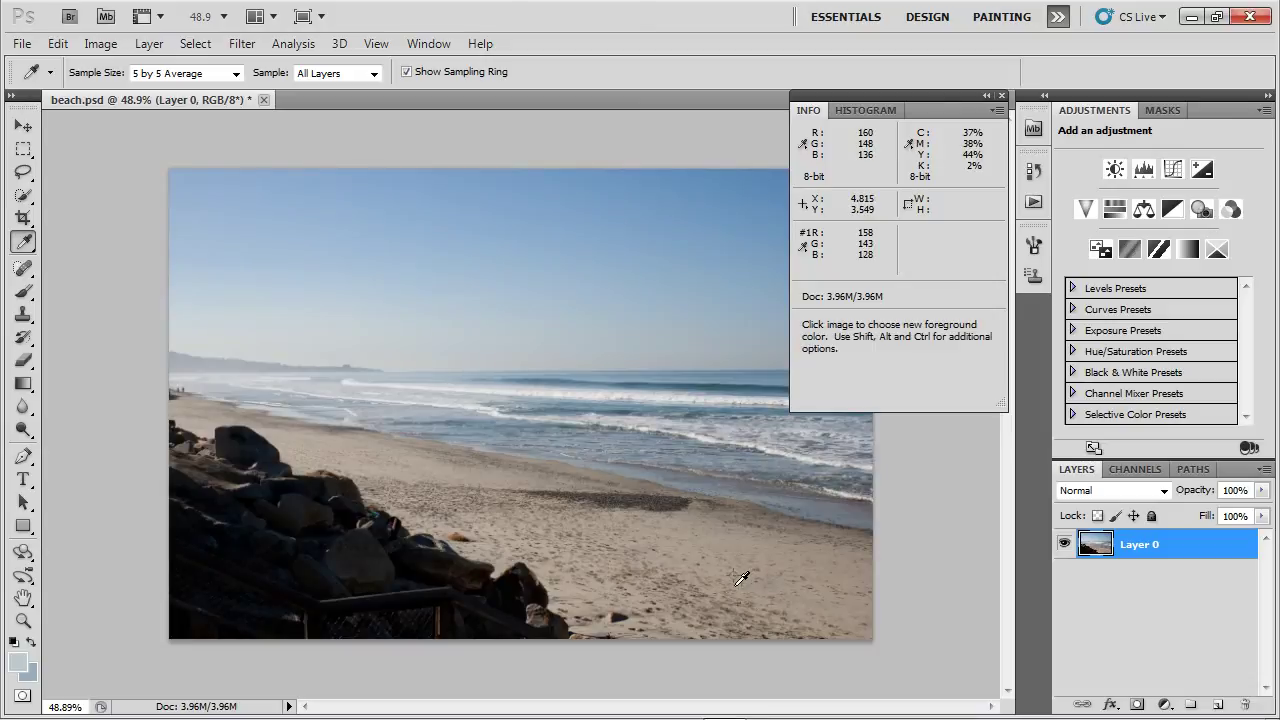
drag(734, 574, 344, 290)
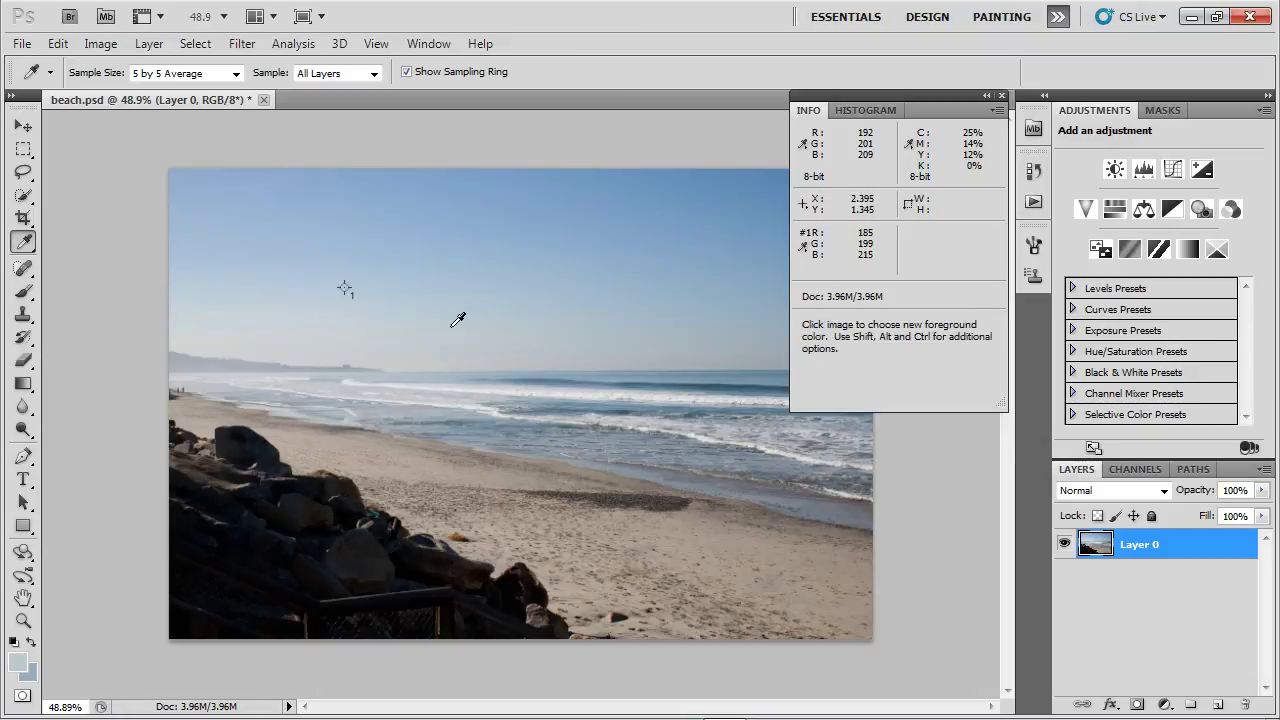
key(shift)
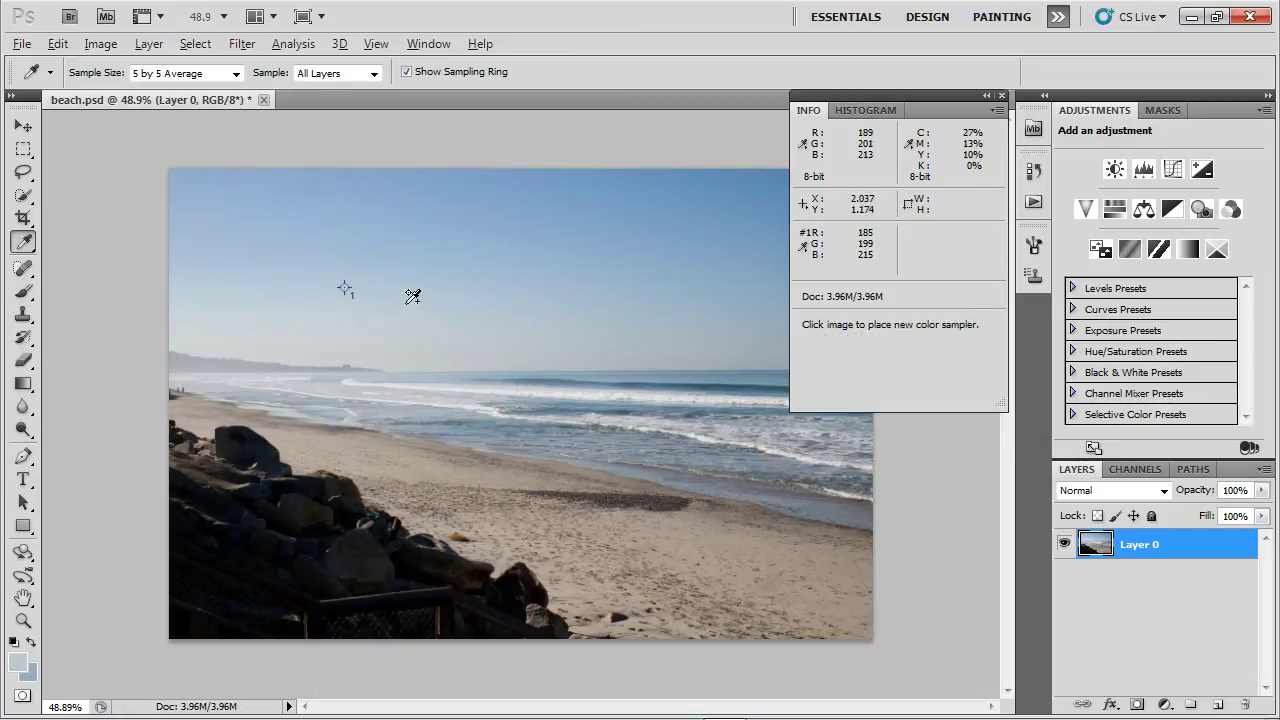
key(alt)
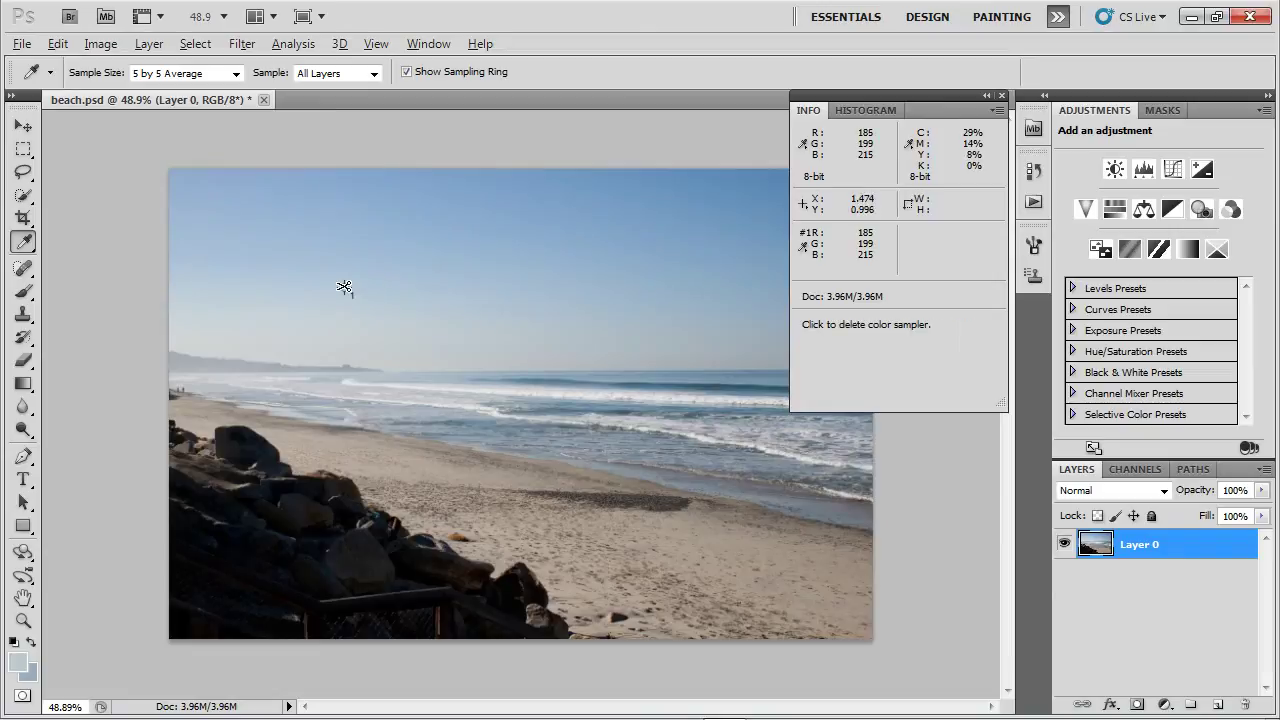
alt+shift+click(344, 288)
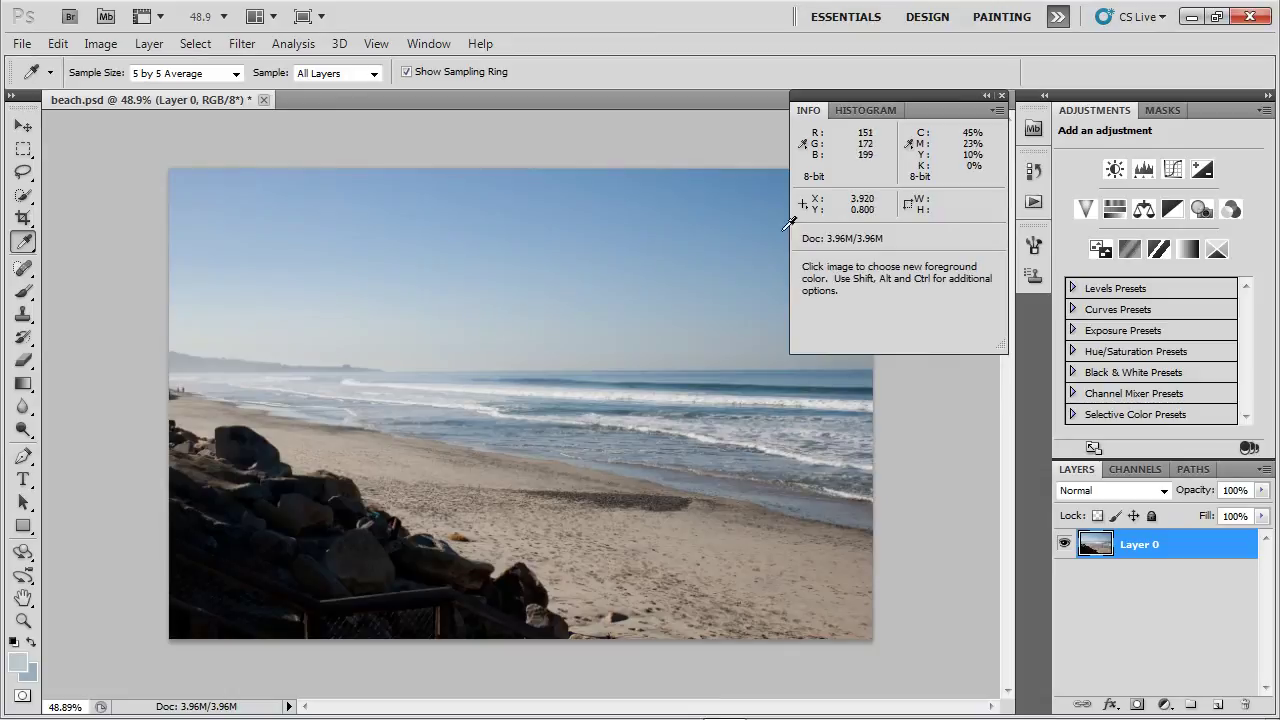
Add a Curves adjustment layer and activate its black-point eyedropper
click(1177, 172)
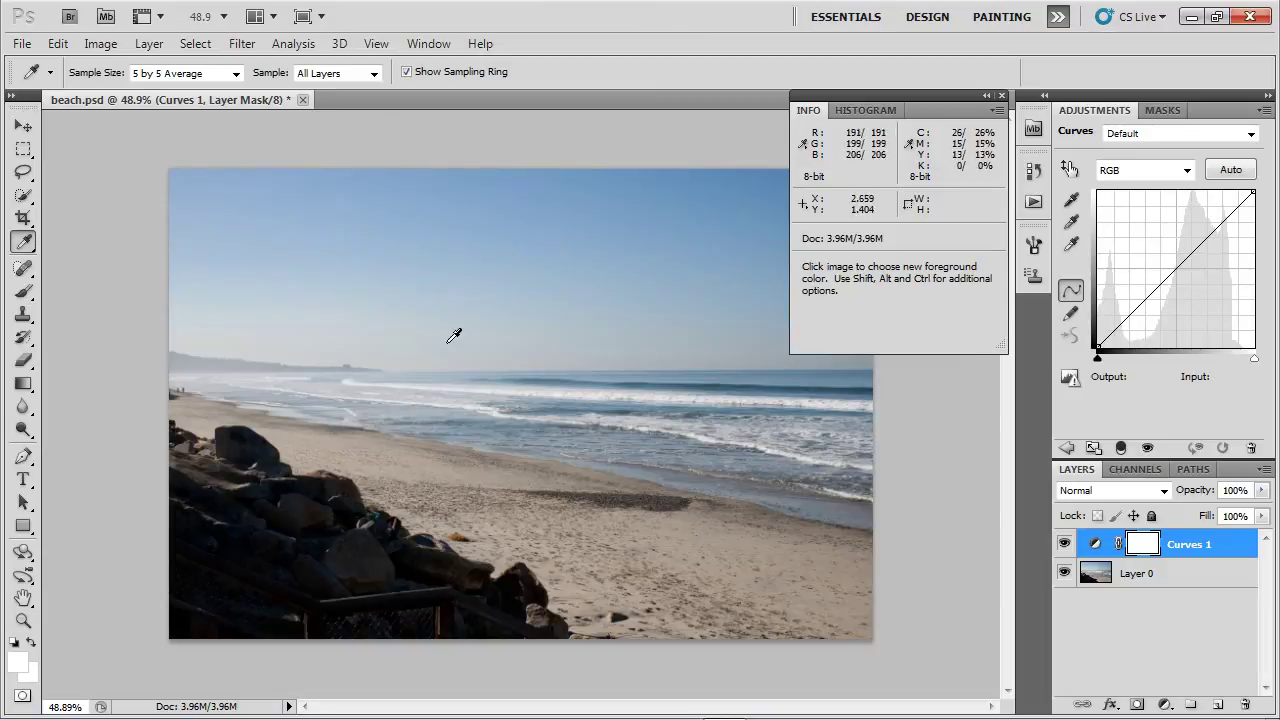
click(1072, 202)
click(1072, 202)
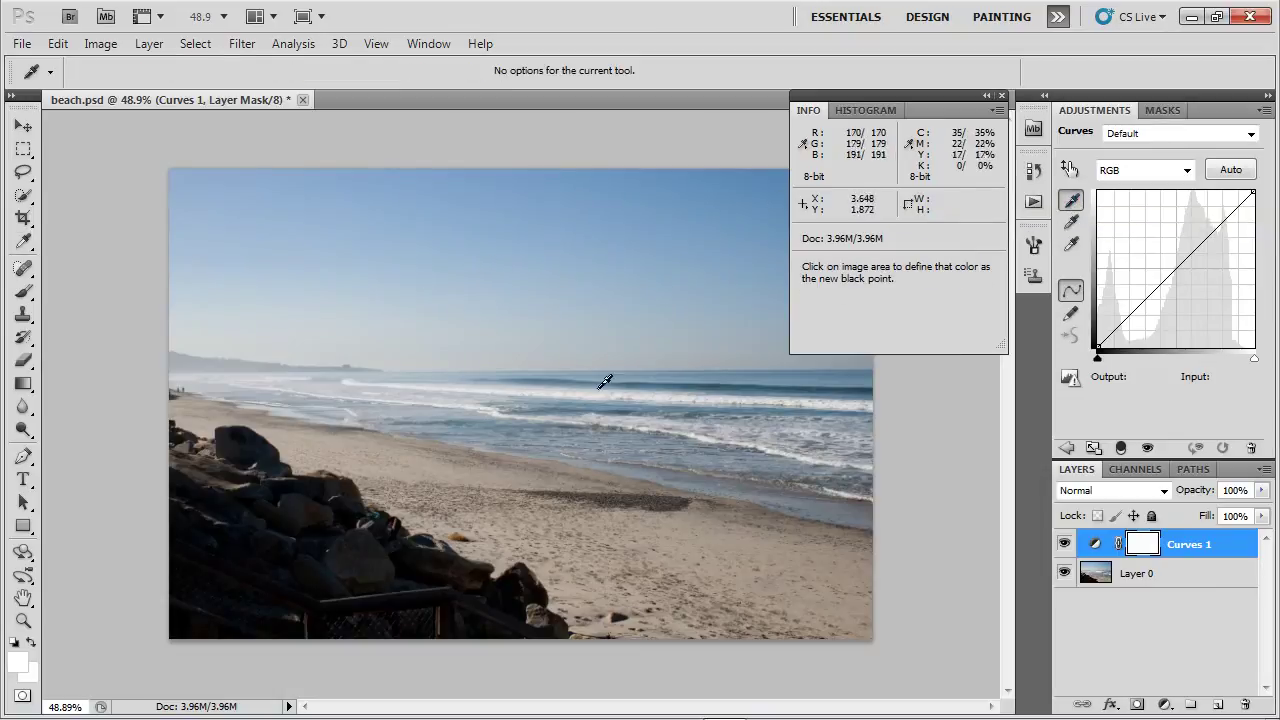
Test black points on the sky and dark rocks, then undo to the default curve
click(431, 333)
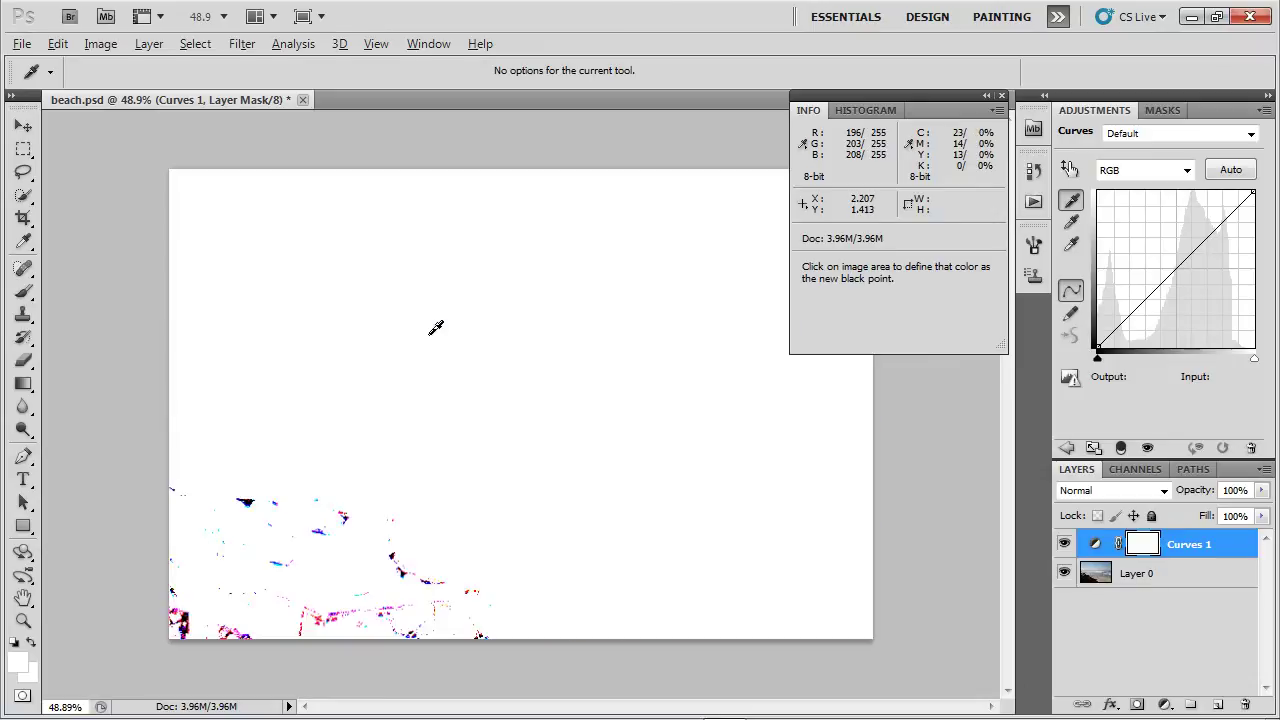
click(346, 521)
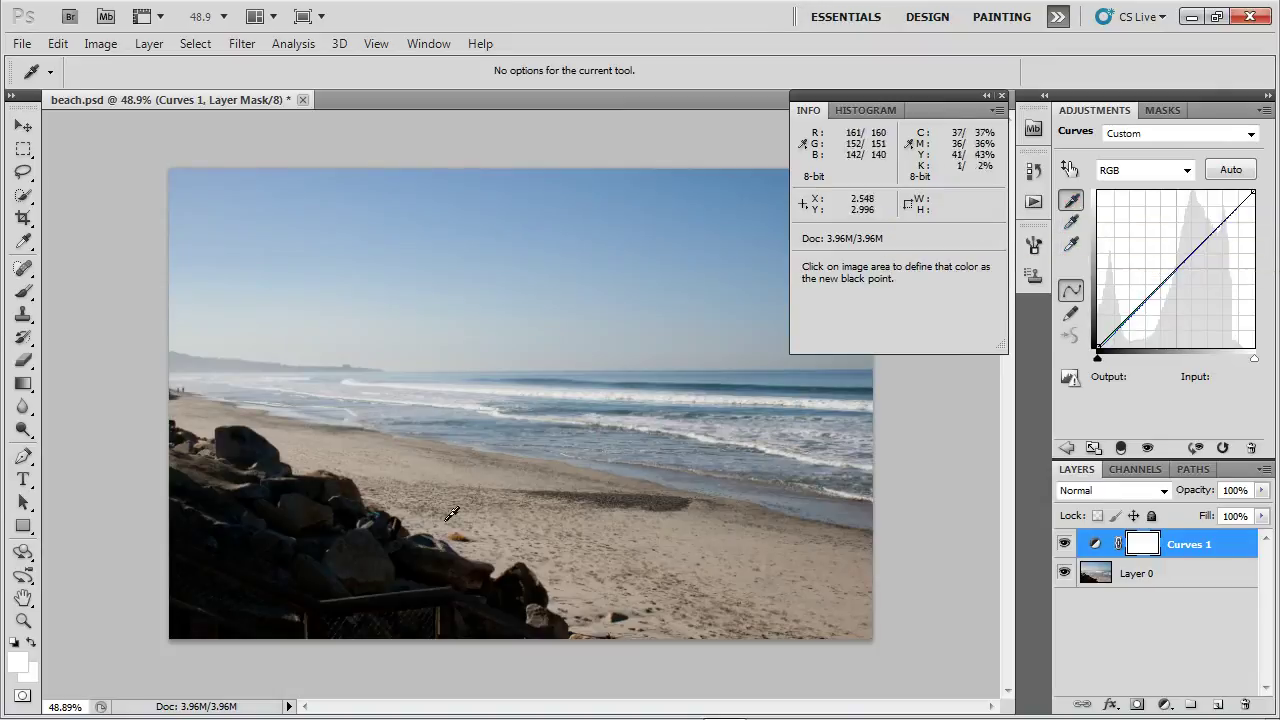
alt+click(352, 515)
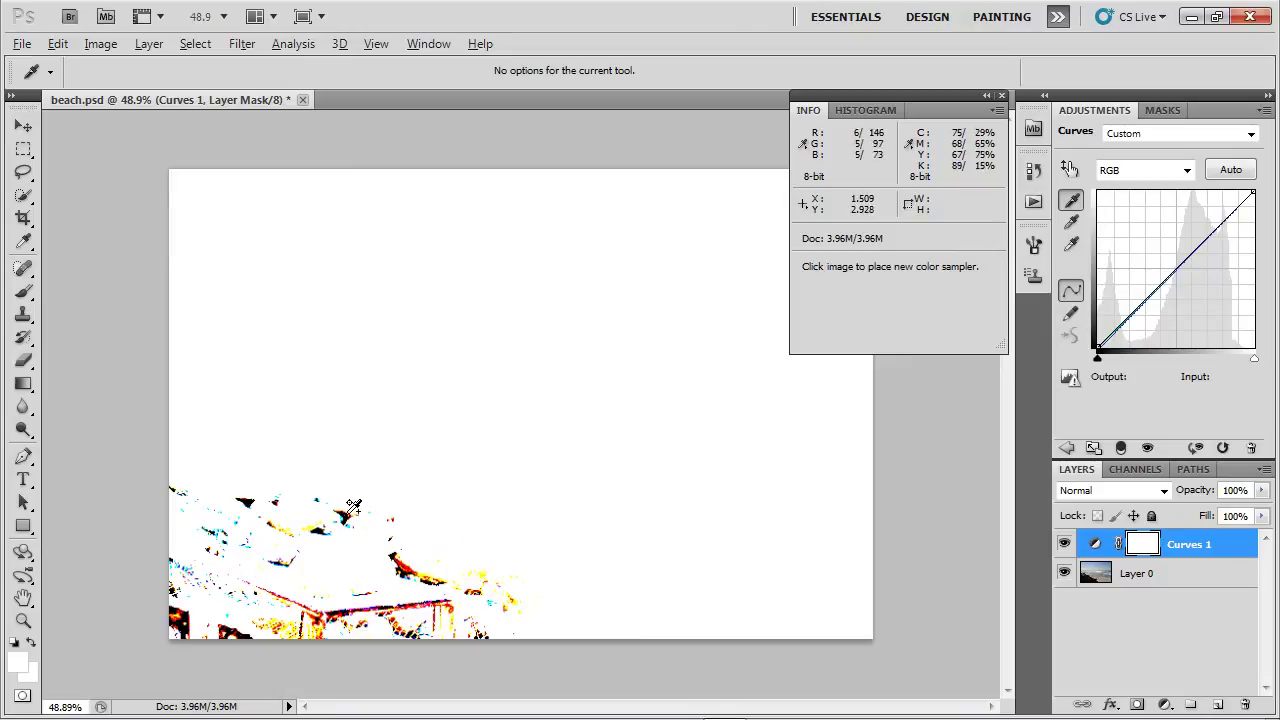
shift+click(342, 519)
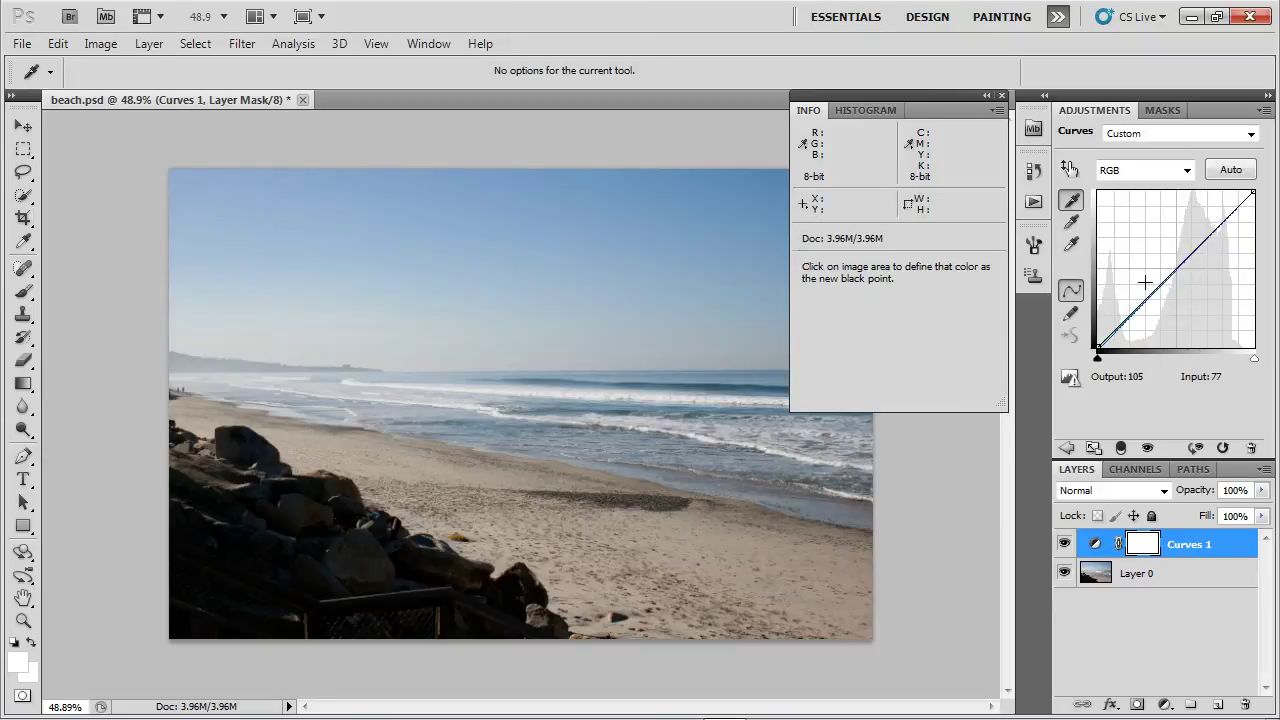
key(ctrl+z)
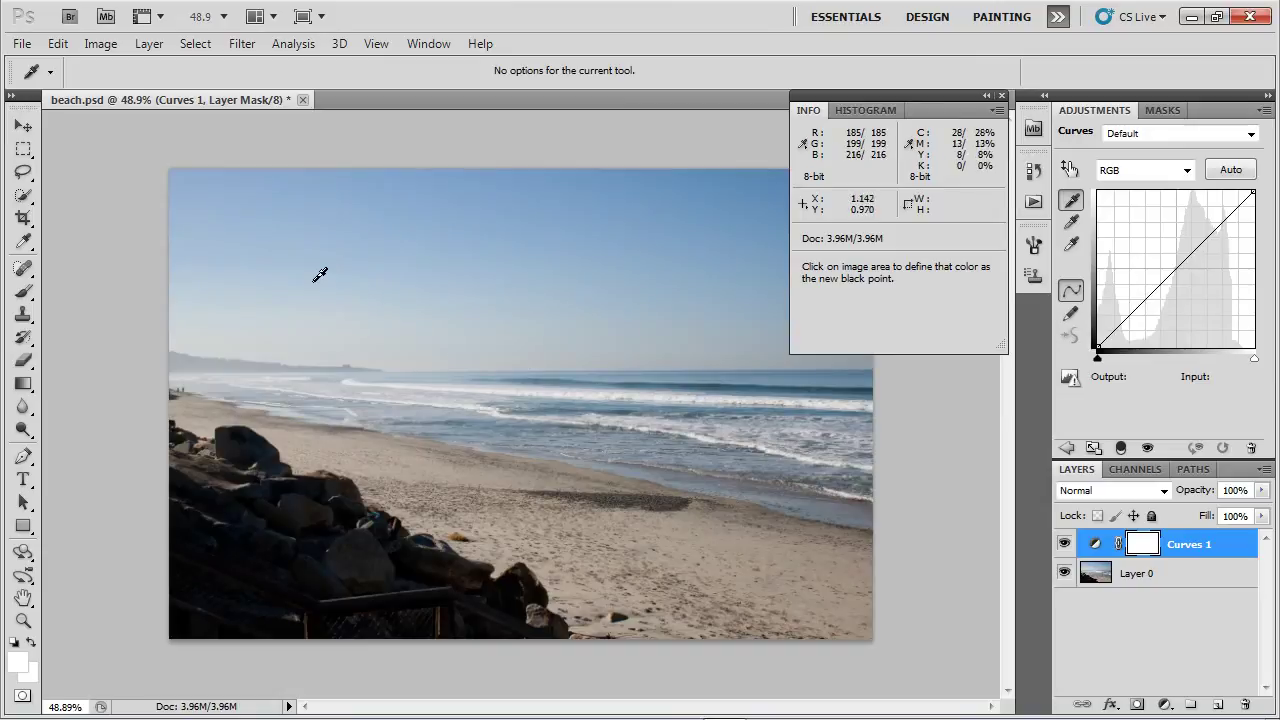
Leave black-point sampling, trace sky and sea tones, and add a 146/146 RGB point from the sand
click(1072, 202)
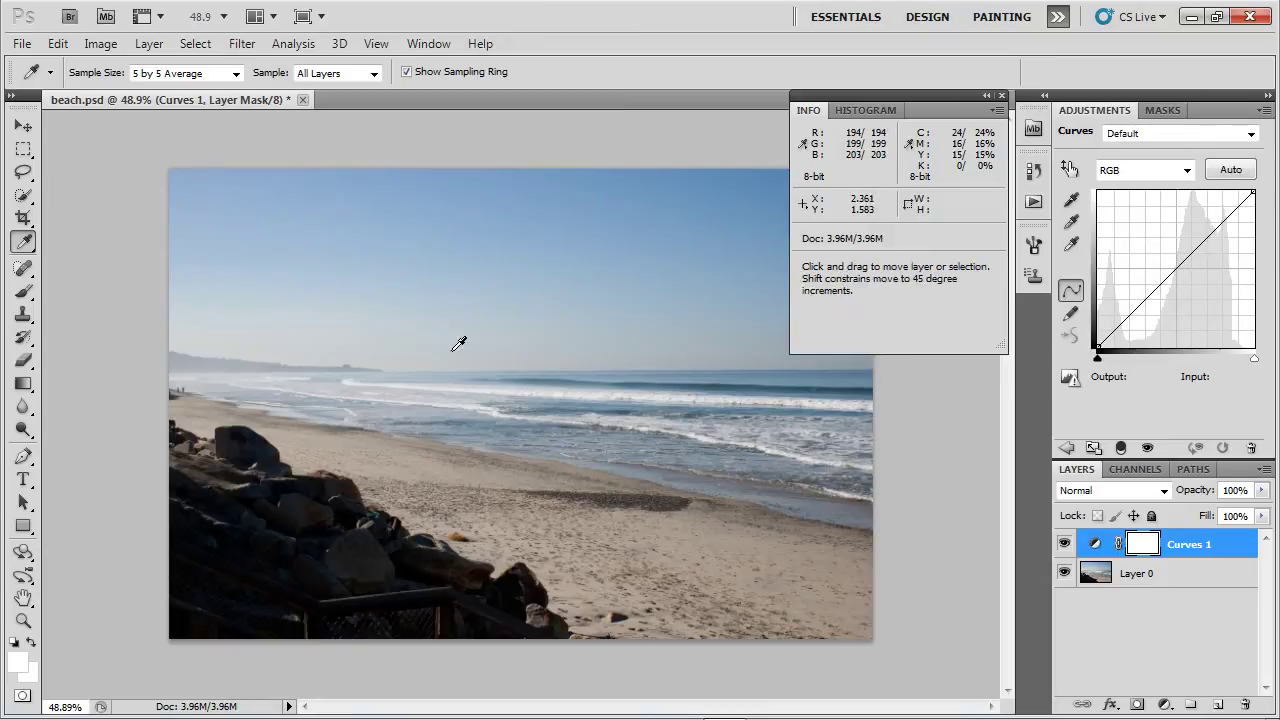
click(468, 328)
drag(468, 328, 727, 553)
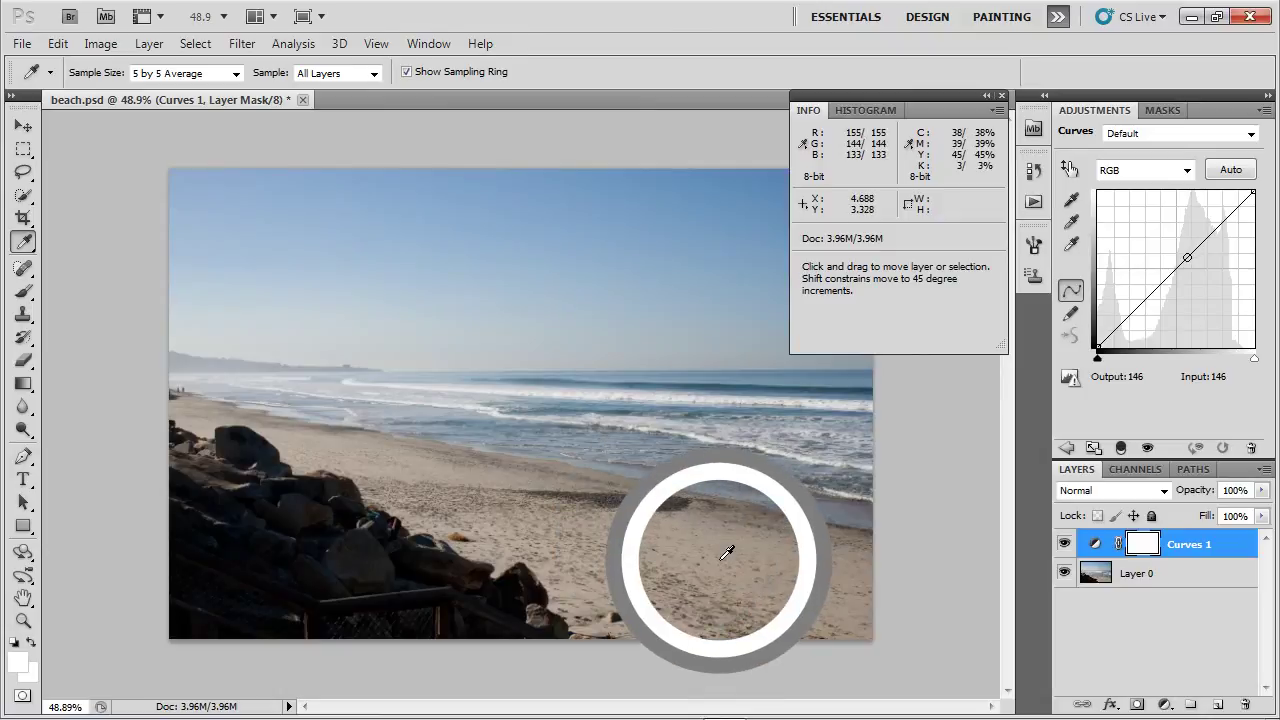
click(727, 552)
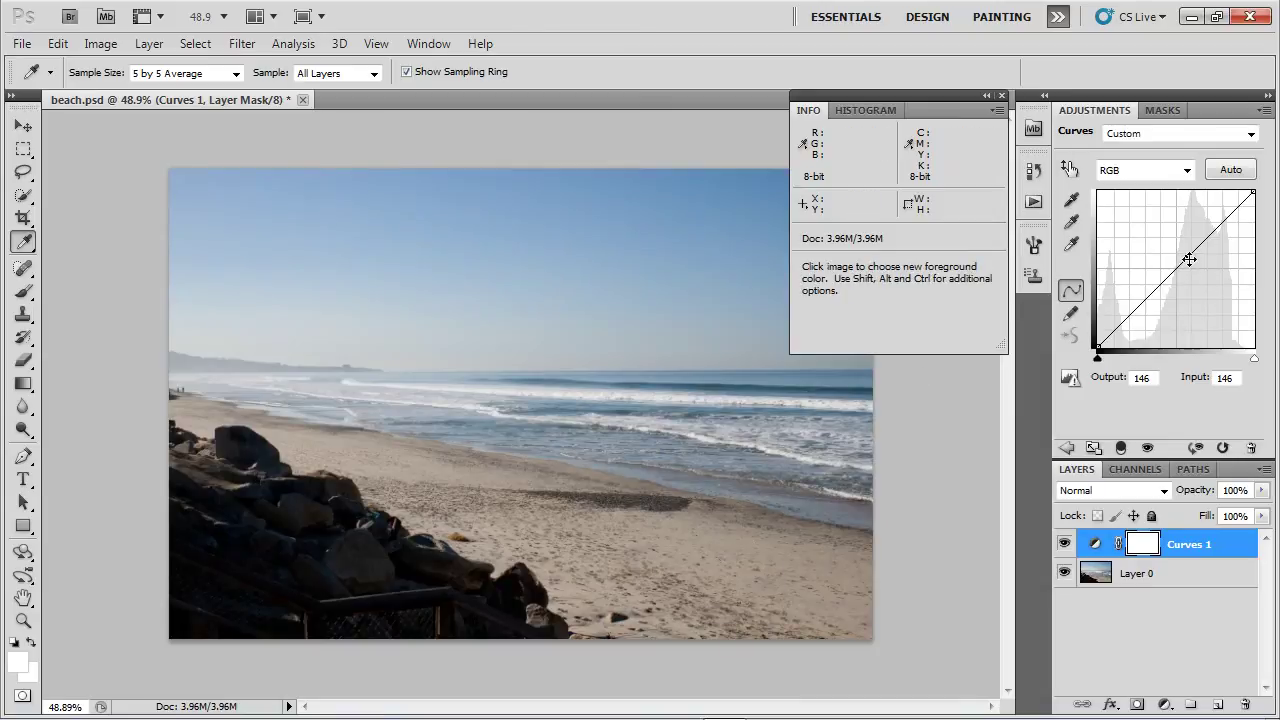
Browse the Red, Green and Blue channel curves, then return to the composite RGB curve
click(1186, 170)
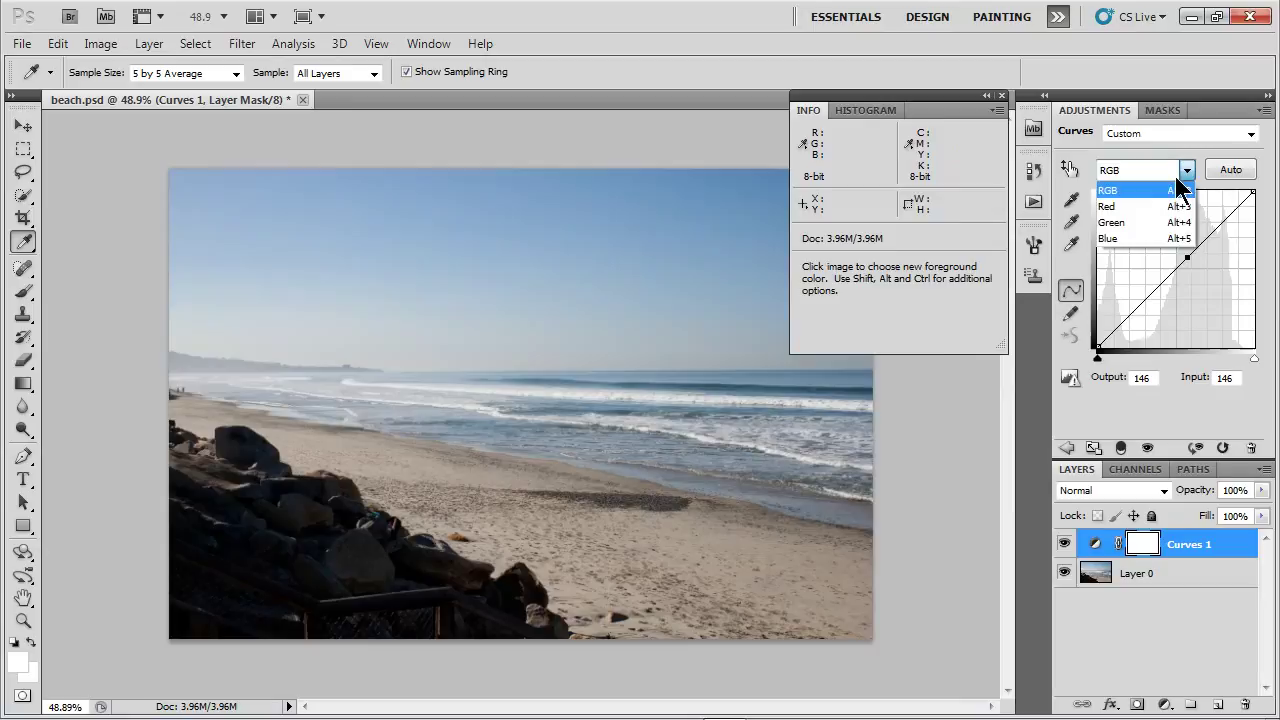
click(1176, 208)
click(1186, 167)
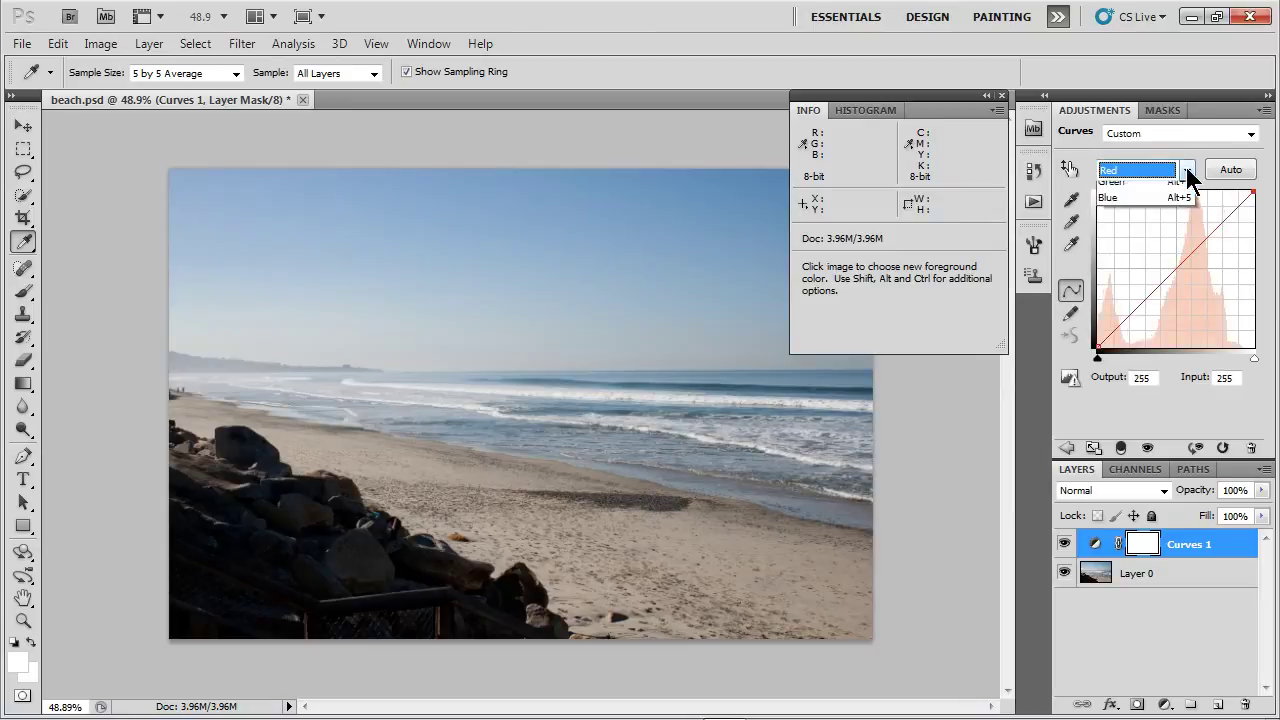
click(1160, 190)
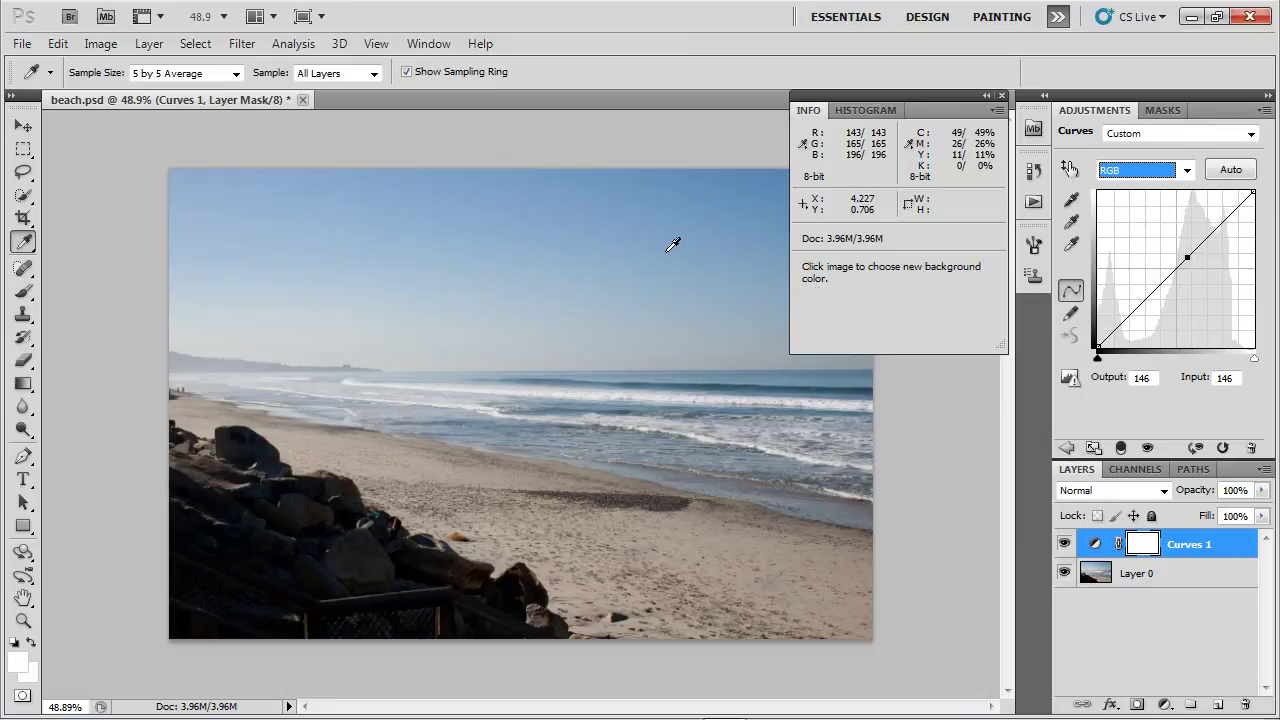
key(alt+3)
key(alt+4)
key(alt+5)
key(alt+3)
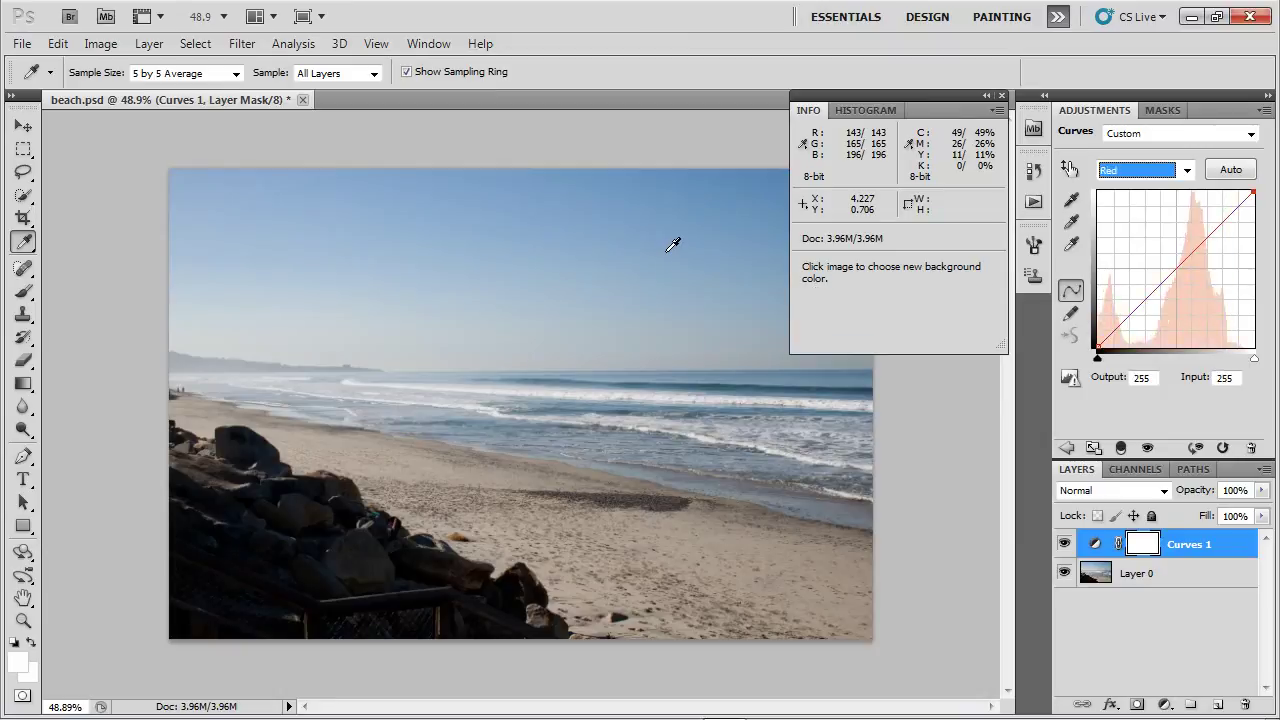
key(alt+2)
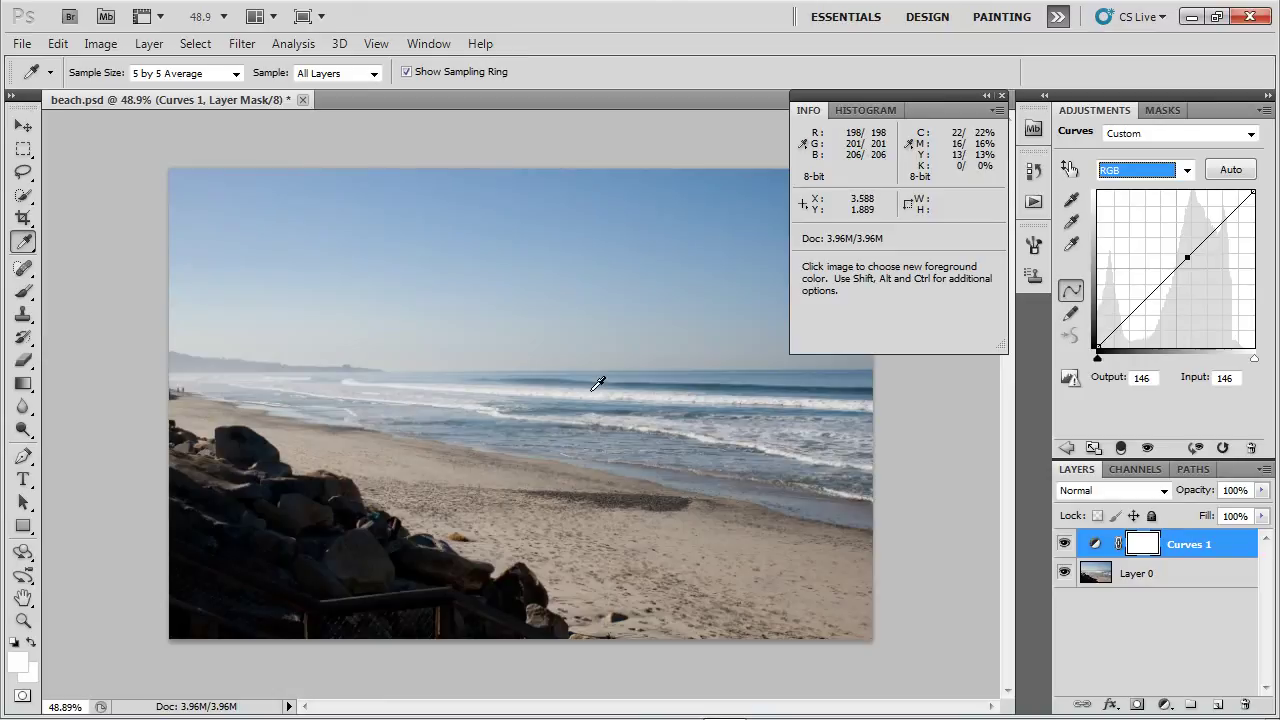
key(alt)
Add a Red channel point at 29/29 from the dark rocks, then return to RGB
key(alt+3)
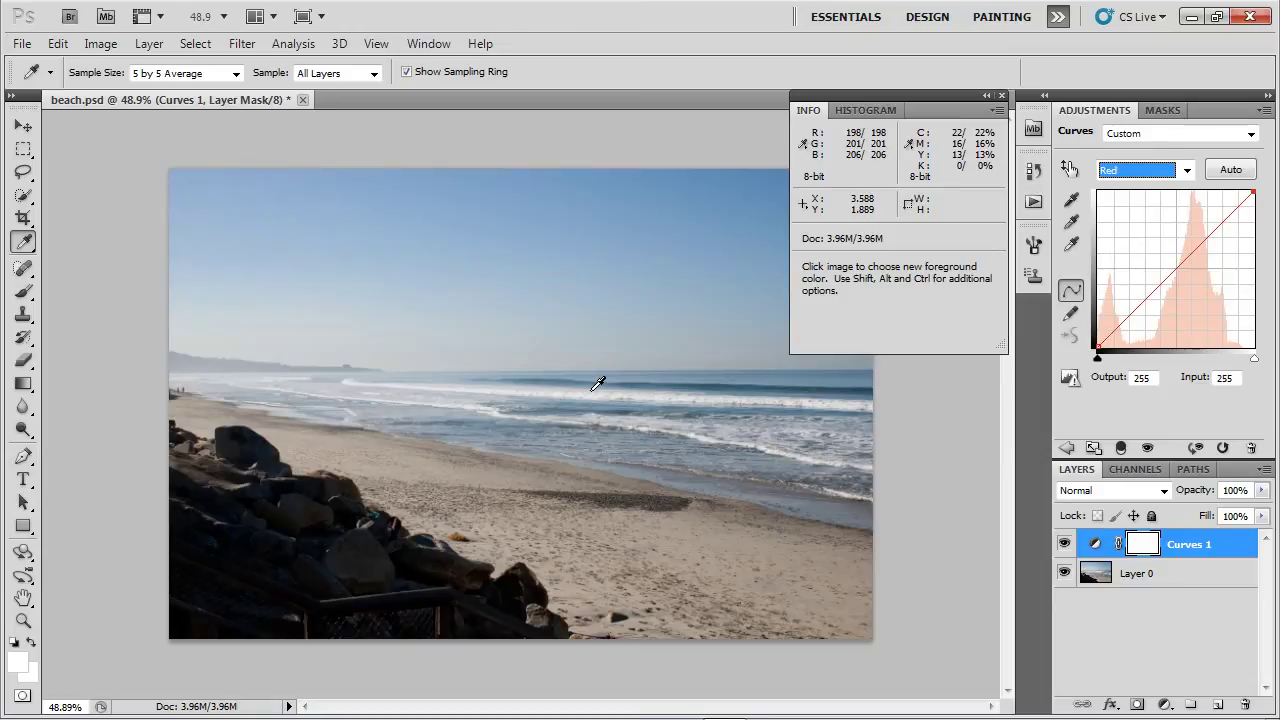
key(ctrl)
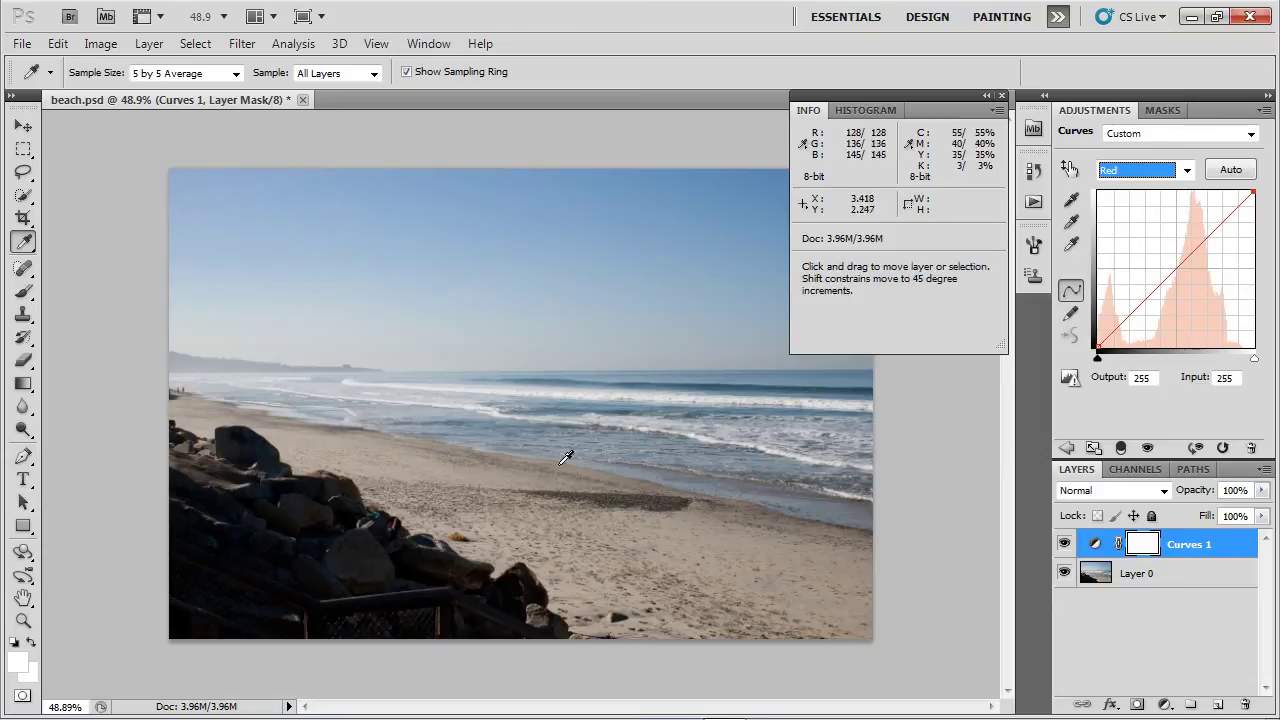
ctrl+click(240, 448)
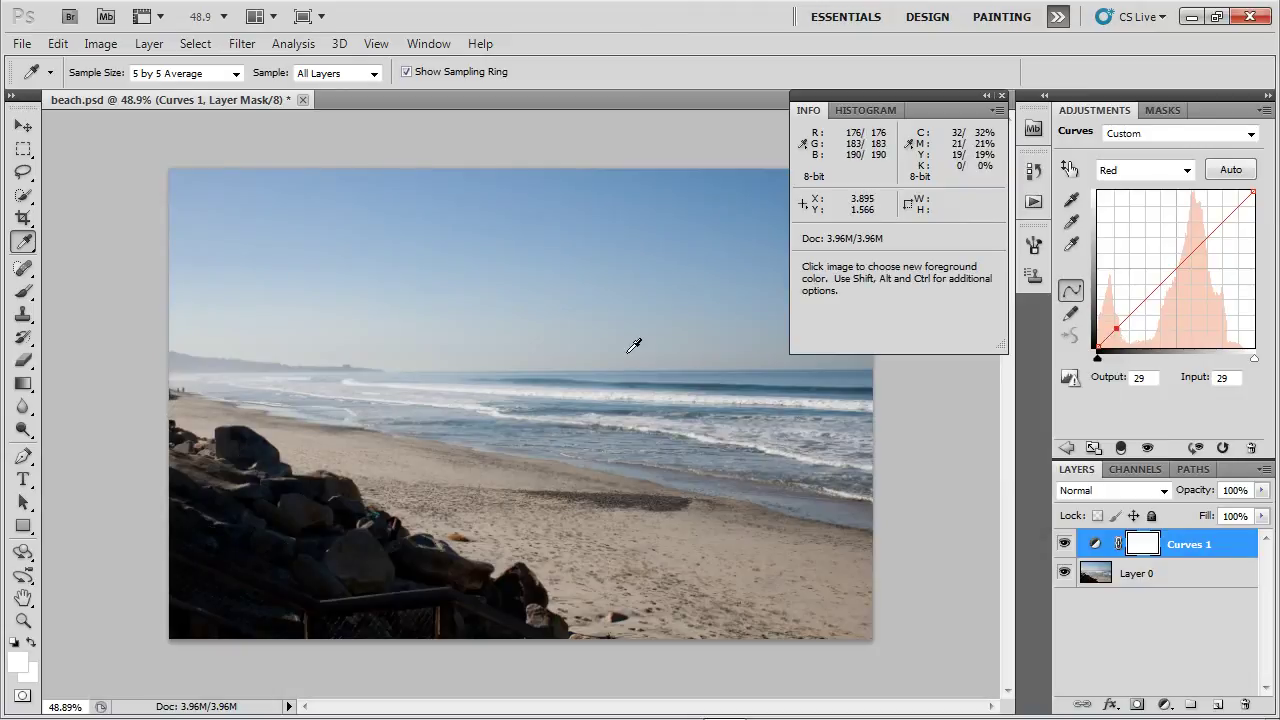
key(alt+4)
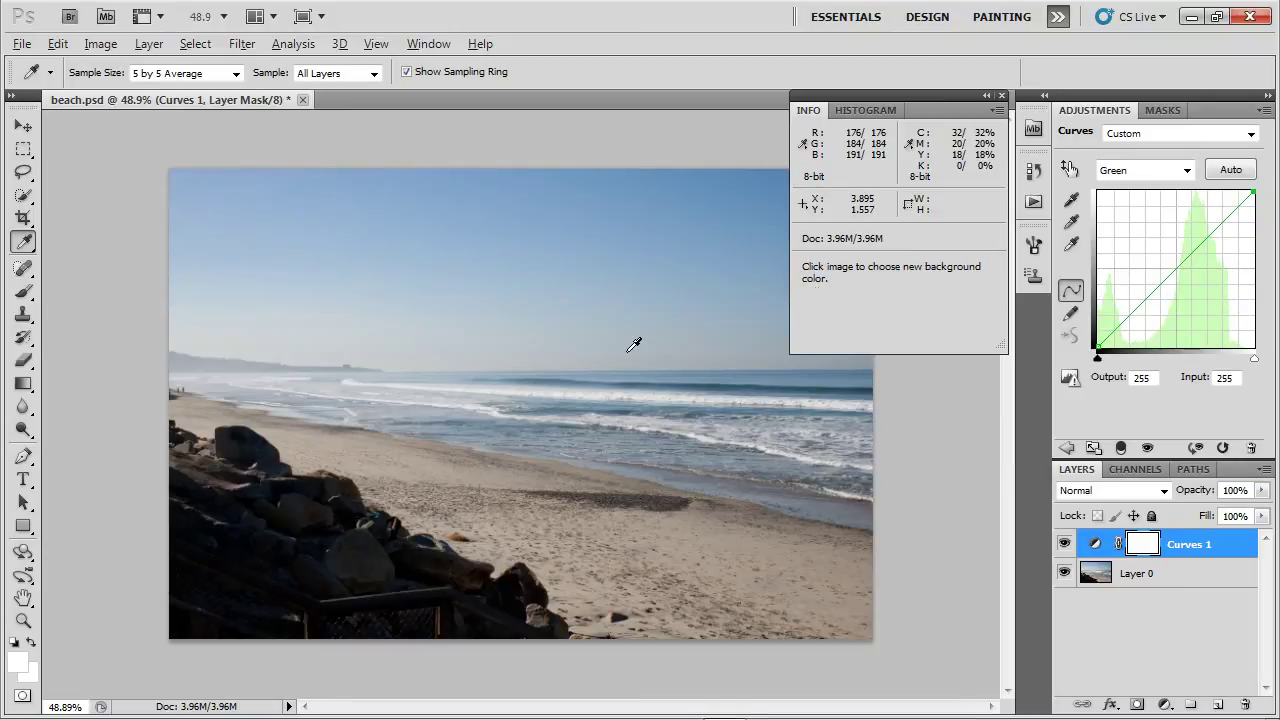
key(alt+5)
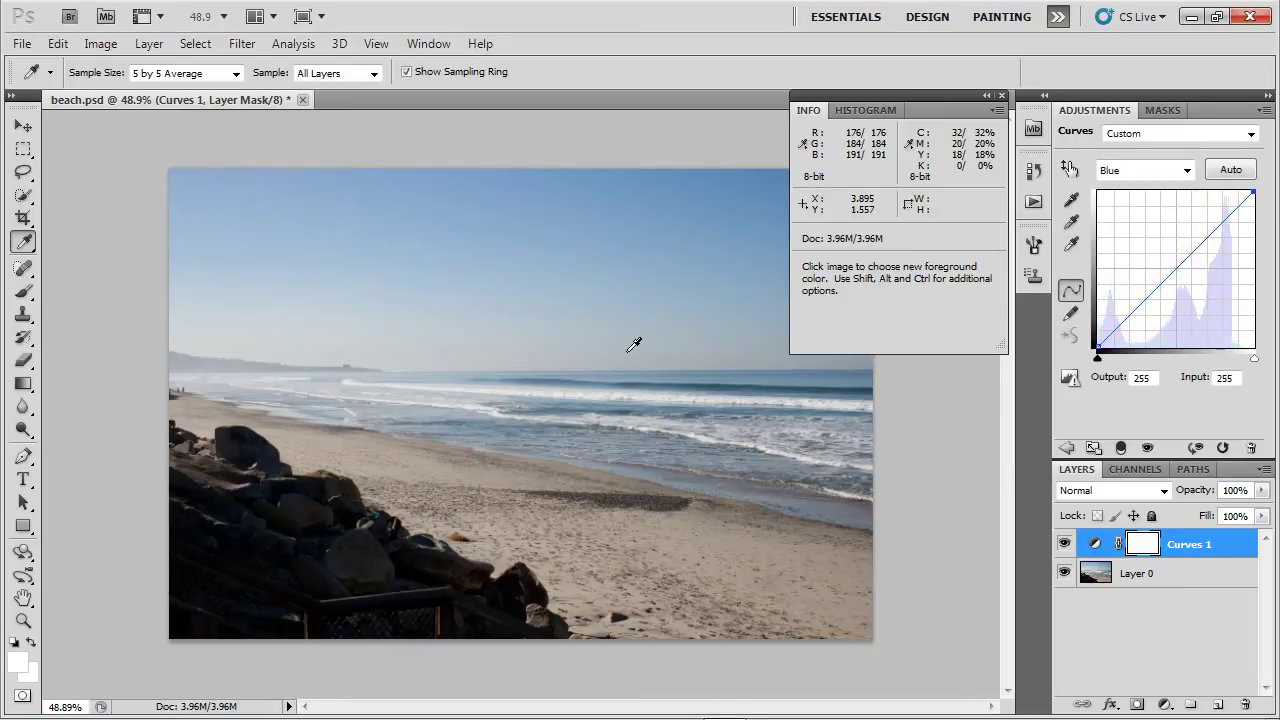
key(alt+4)
key(alt+3)
key(alt)
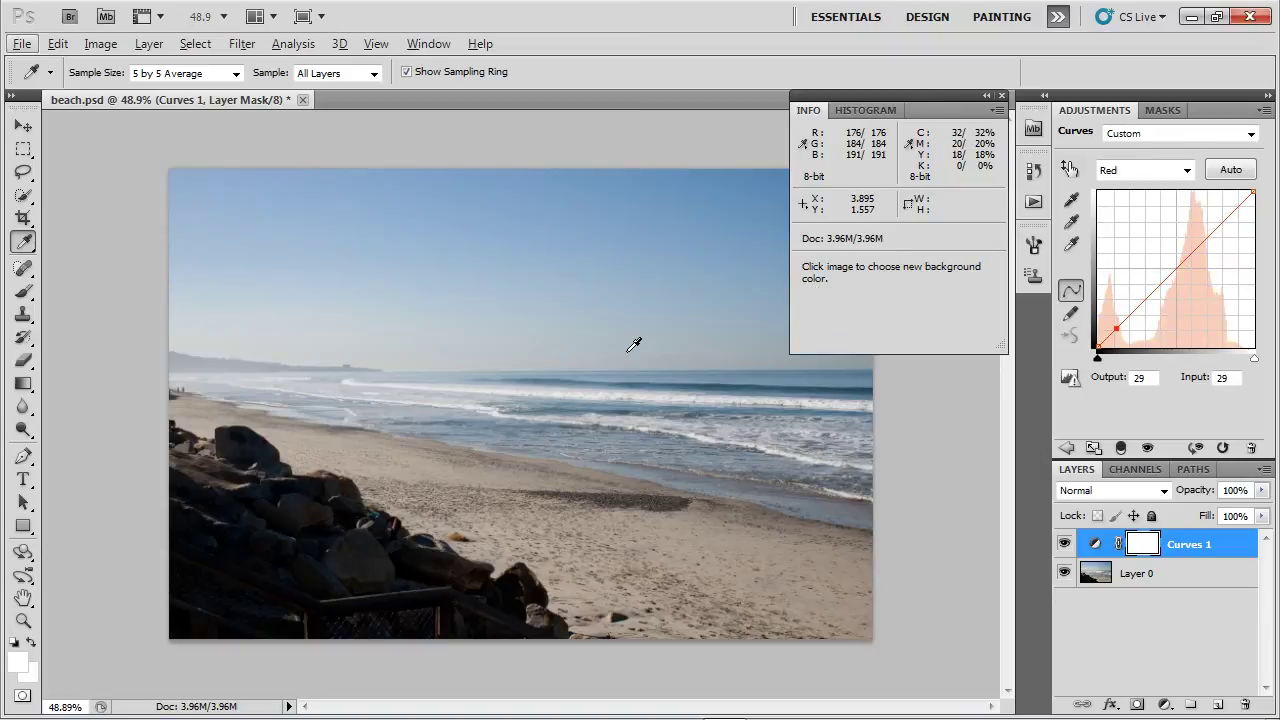
key(alt+2)
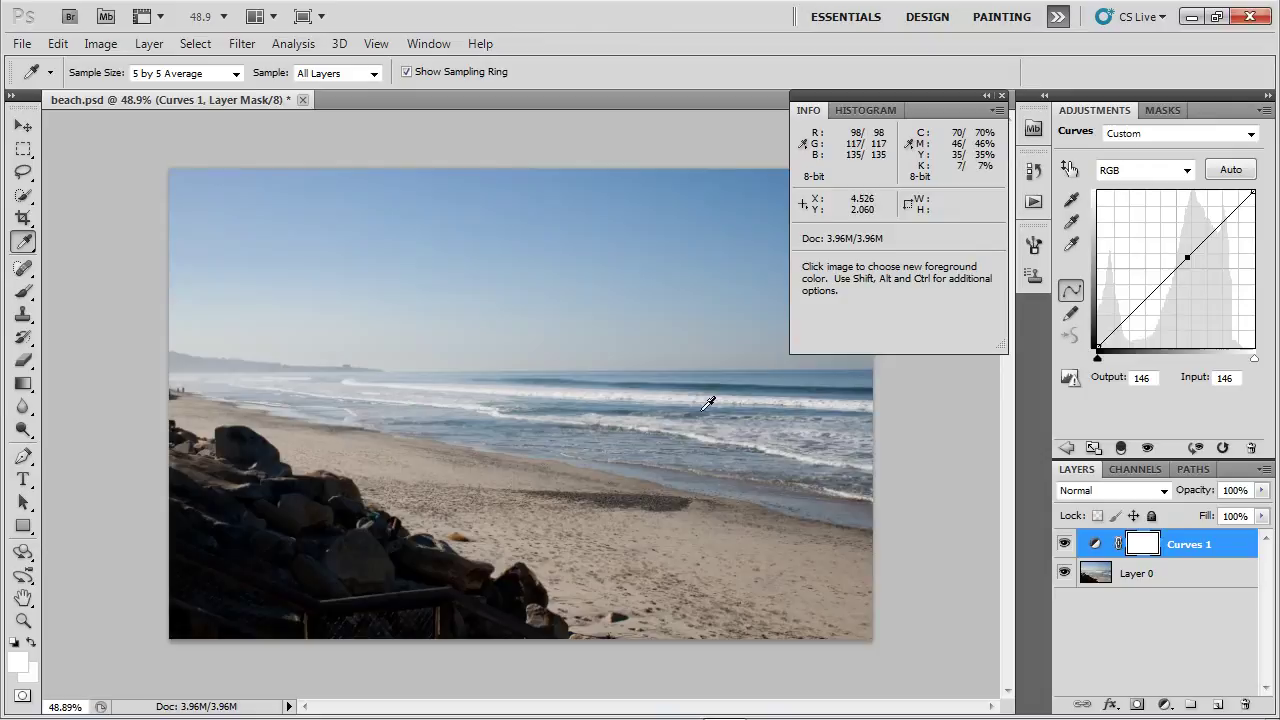
Sample the sea and trace how its tones fall along the curve
click(757, 380)
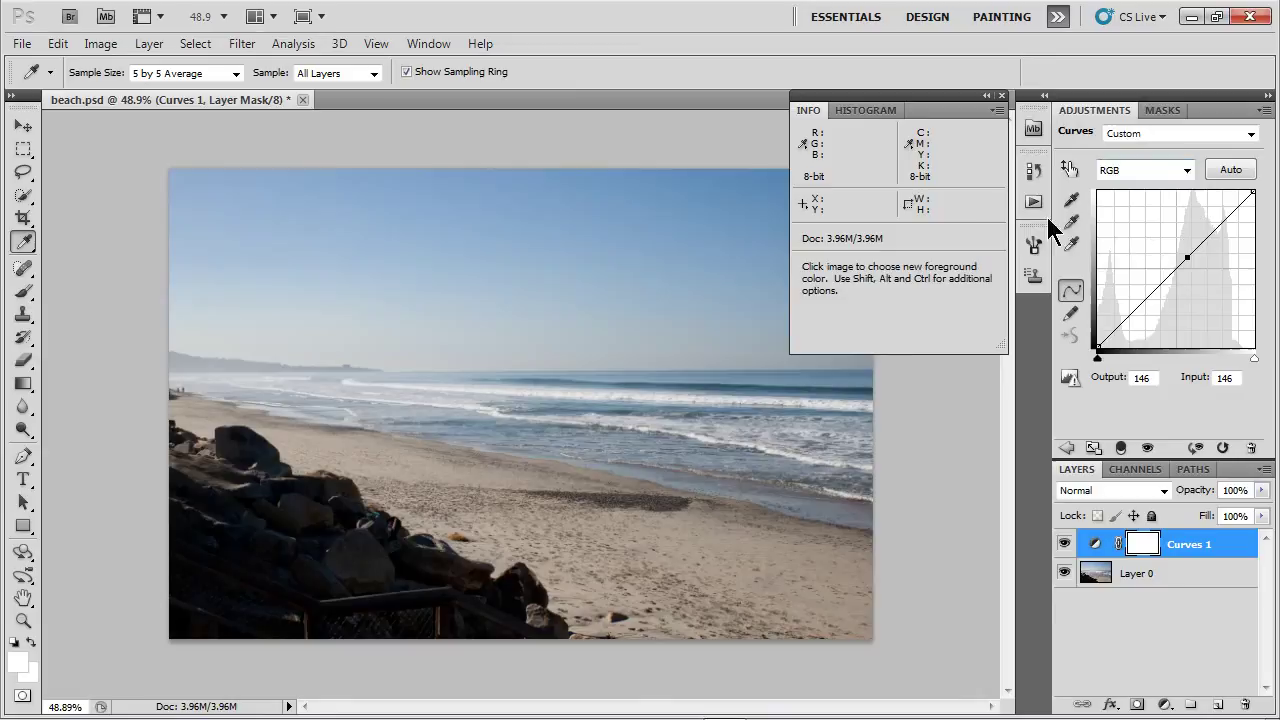
click(748, 380)
drag(756, 372, 832, 389)
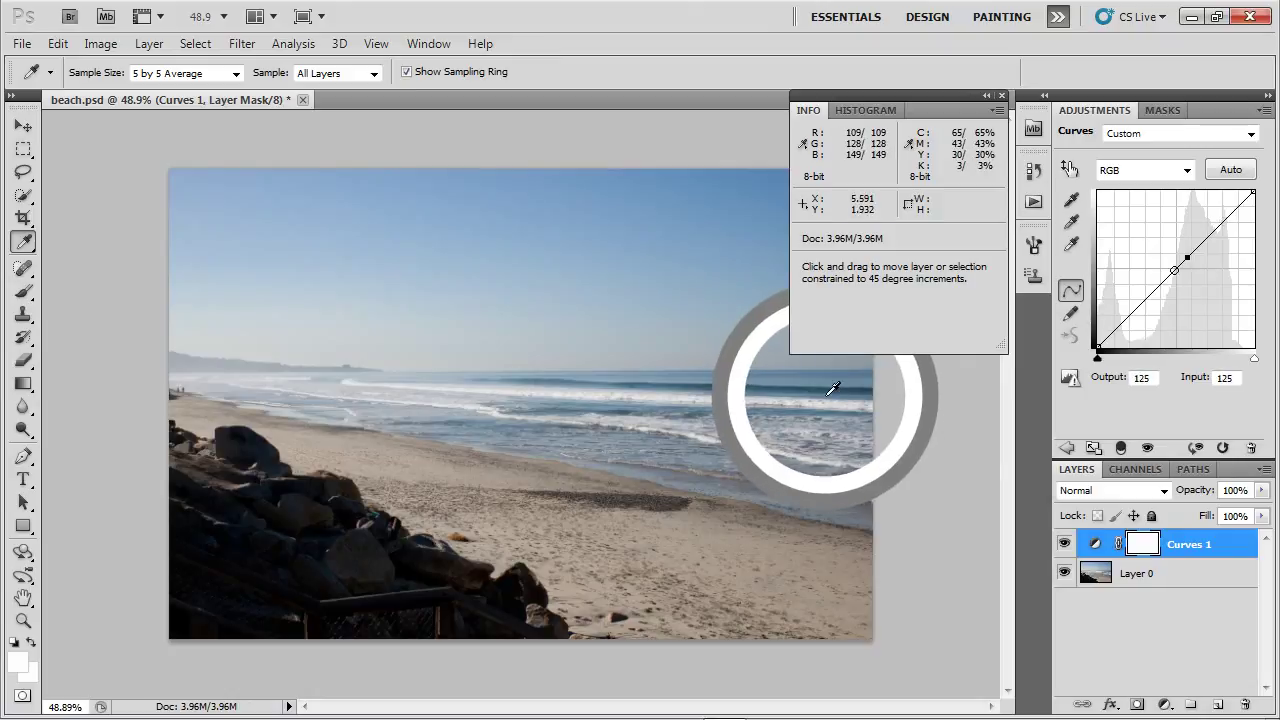
drag(832, 389, 832, 389)
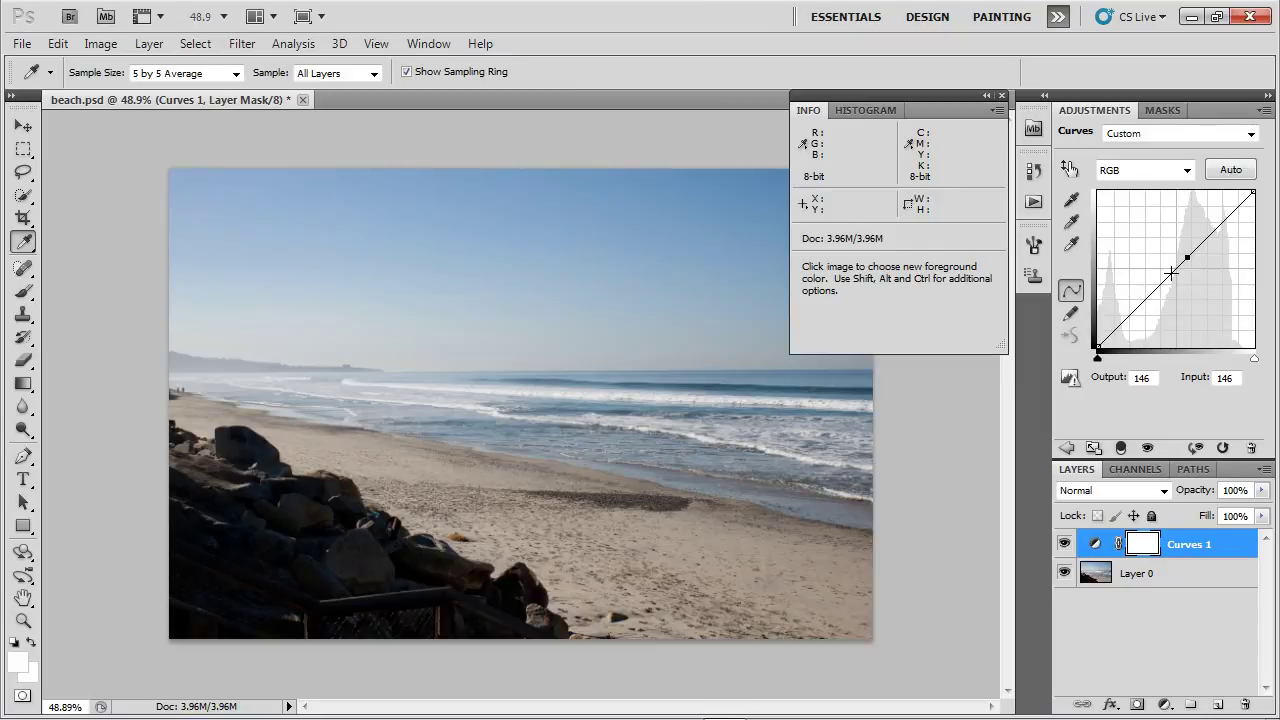
Cycle through the Red, Green and Blue curves, ending on Green with its 128 point
key(alt+3)
key(alt+4)
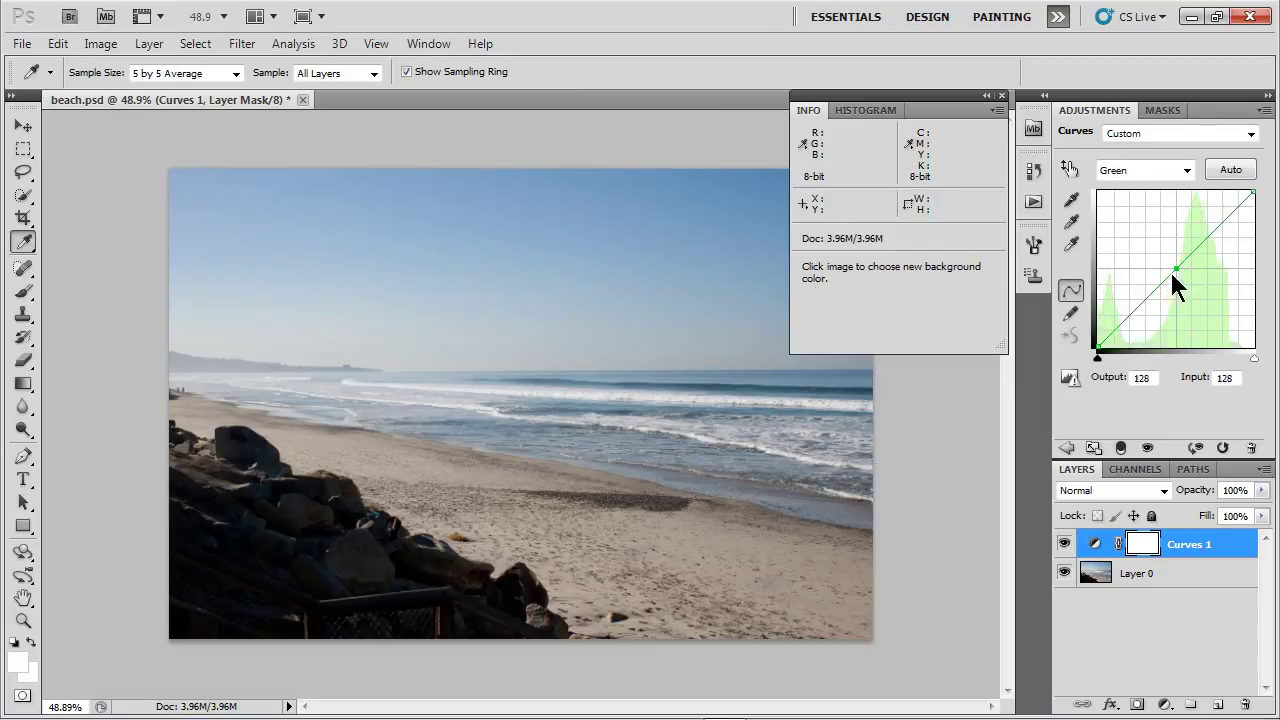
key(alt+5)
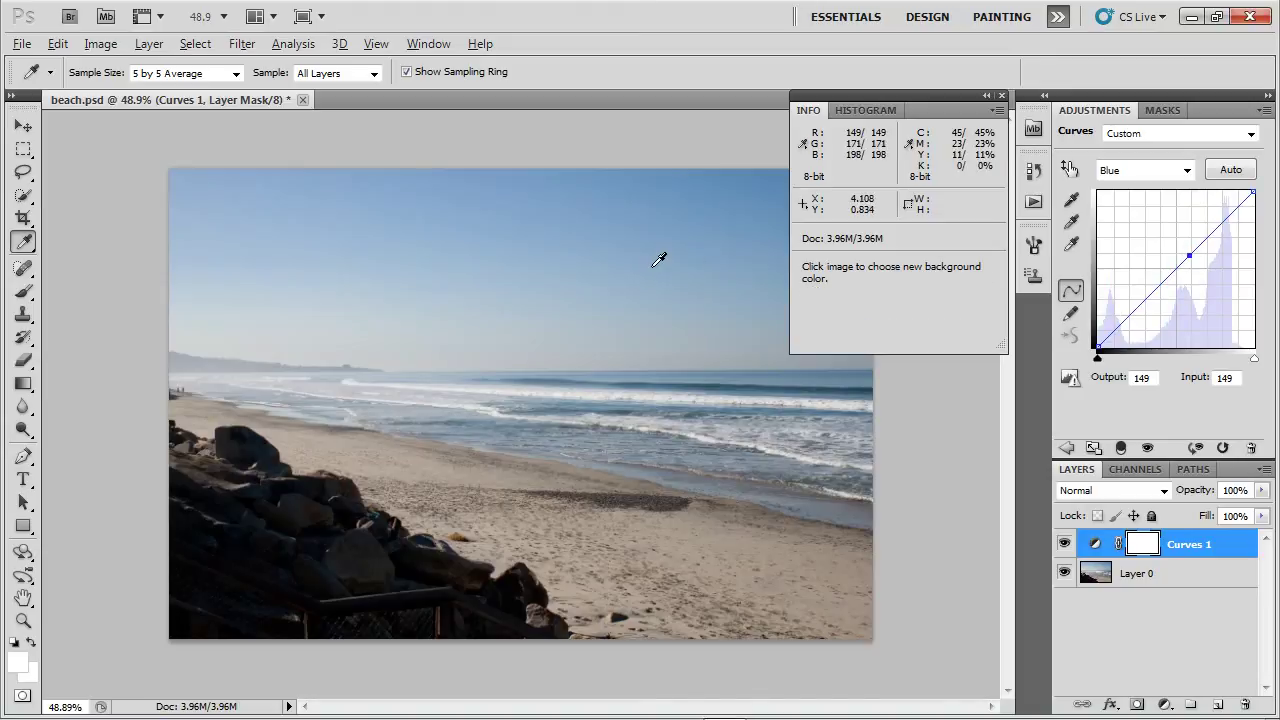
key(alt+4)
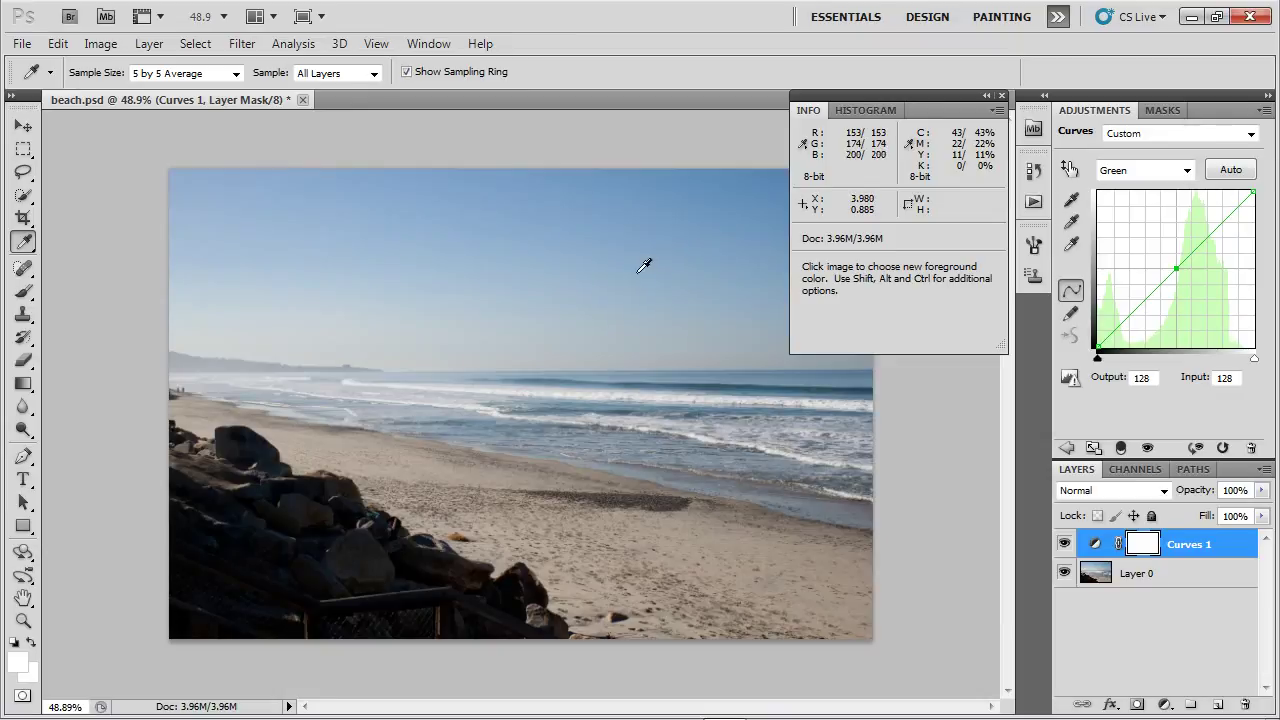
Return to the RGB curve, select its midpoint and nudge it up, down and right
key(alt+2)
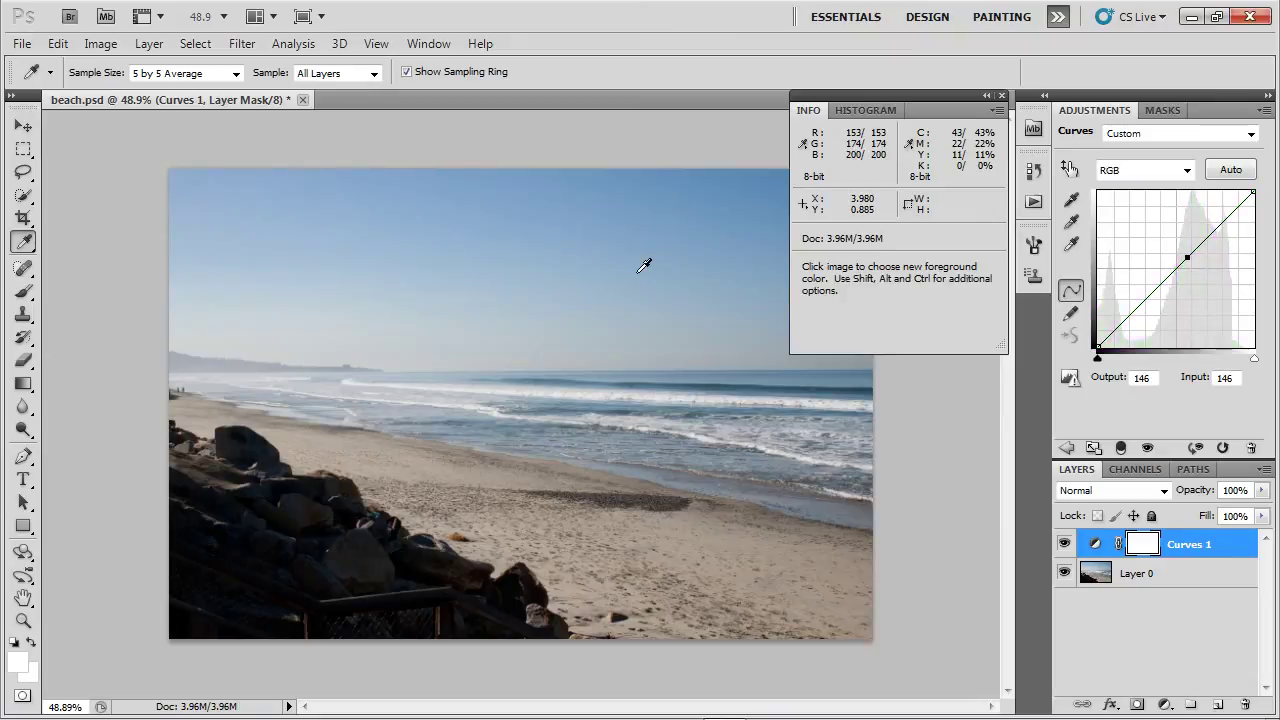
click(1238, 170)
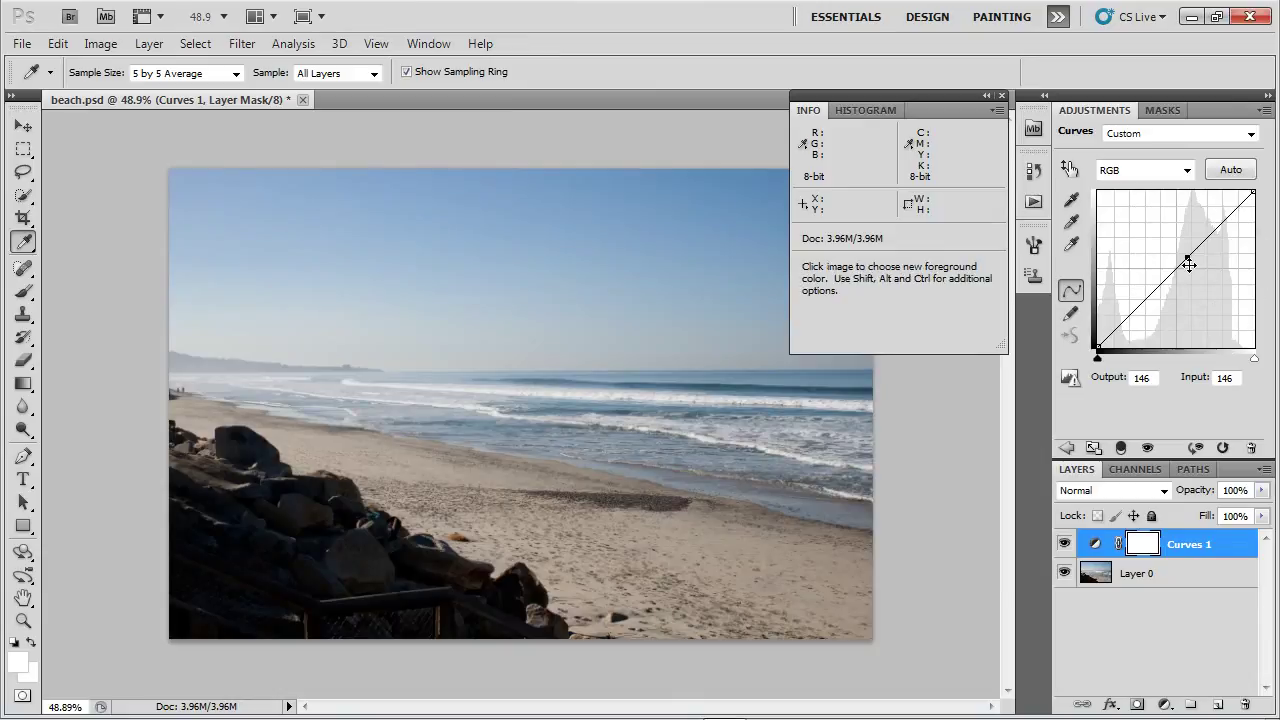
key(Up)
key(Up)
key(Up)
key(Up)
key(Up)
key(Up)
key(Up)
key(Up)
key(Up)
key(Up)
key(Up)
key(Up)
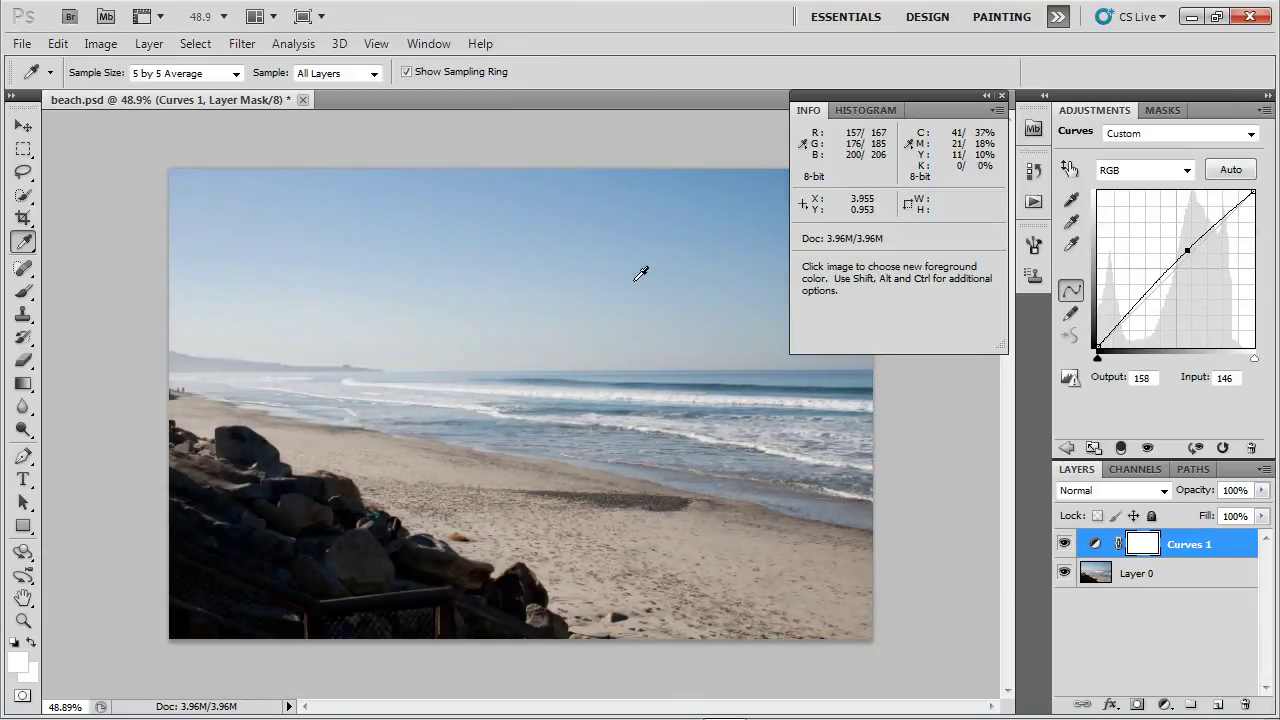
key(Down)
key(Down)
key(Right)
key(Right)
key(Right)
key(Right)
key(Right)
key(Right)
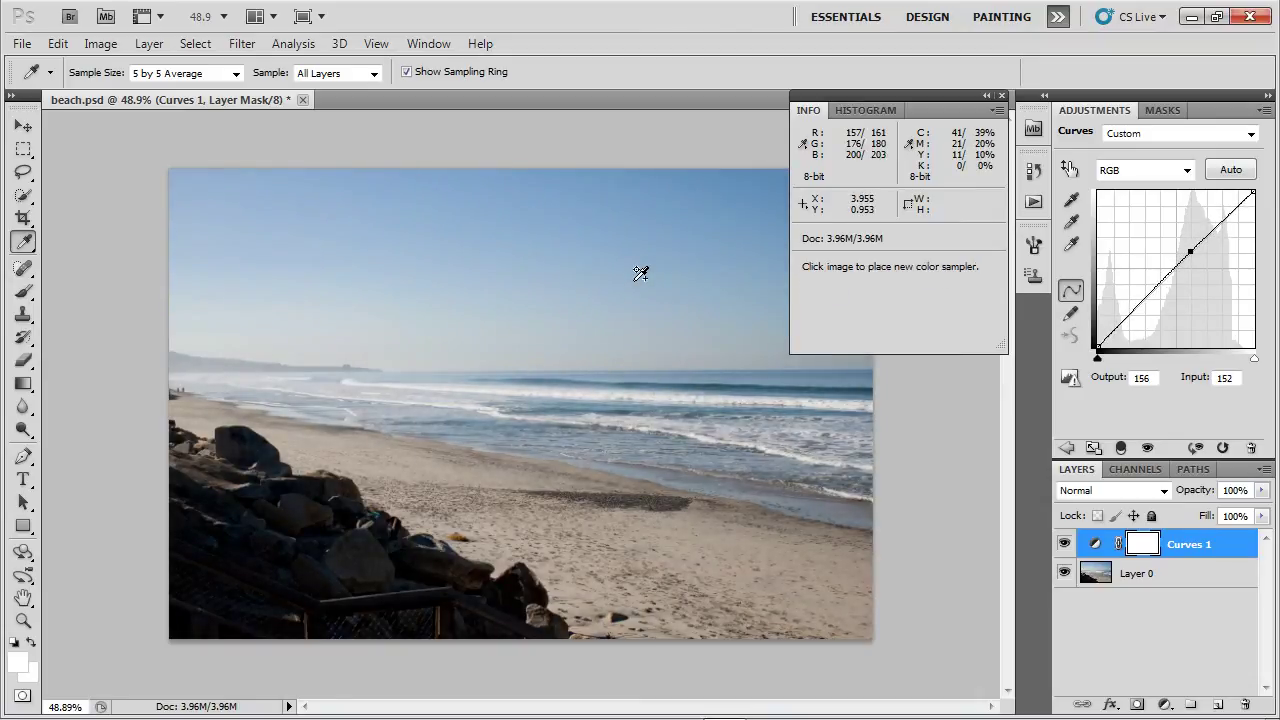
Nudge the midpoint up-left and far down, then settle it at input 152, output 156
key(shift+Left)
key(Left)
key(Left)
key(Left)
key(Left)
key(Left)
key(Left)
key(shift+Up)
key(Up)
key(Up)
key(Up)
key(Up)
key(Up)
key(Up)
key(shift+Down)
key(shift+Down)
key(shift+Down)
key(shift+Down)
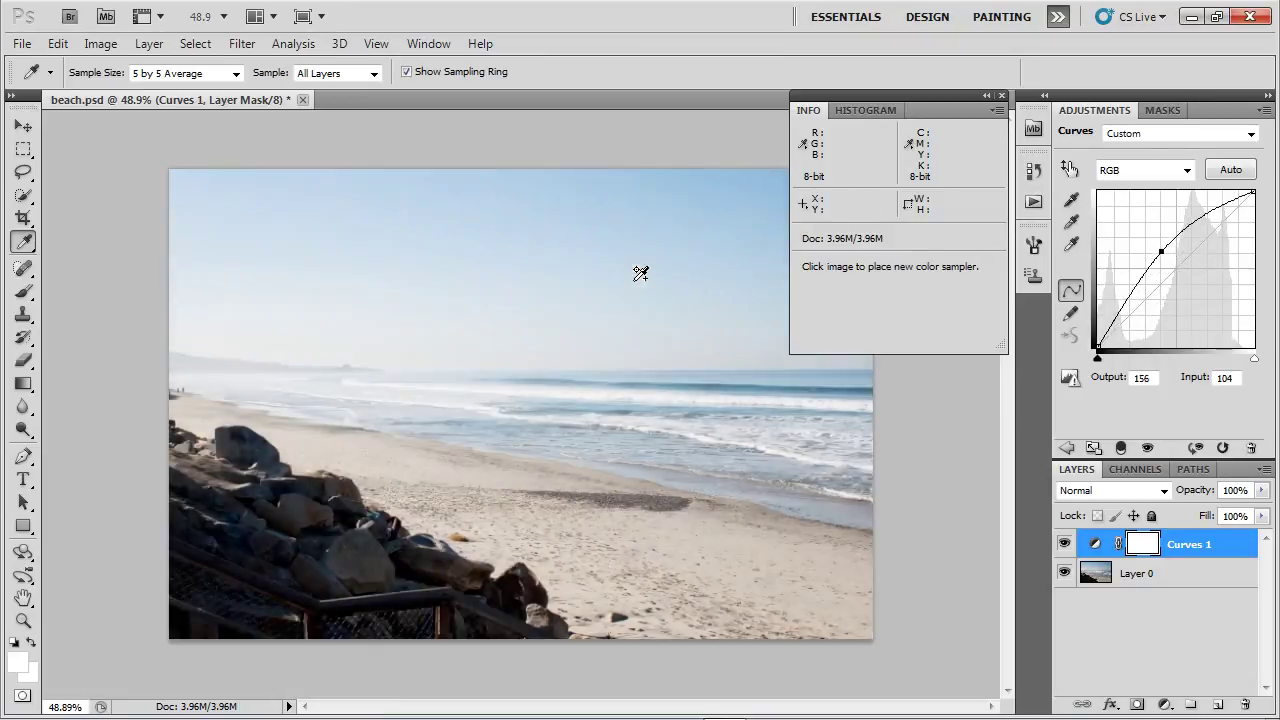
key(shift+Left)
key(shift+Left)
key(shift+Left)
key(shift+Left)
key(Left)
key(Left)
key(Left)
key(Left)
key(Left)
key(Left)
key(Left)
key(Left)
key(shift+Down)
key(shift+Down)
key(shift+Down)
key(shift+Down)
key(shift+Right)
key(shift+Right)
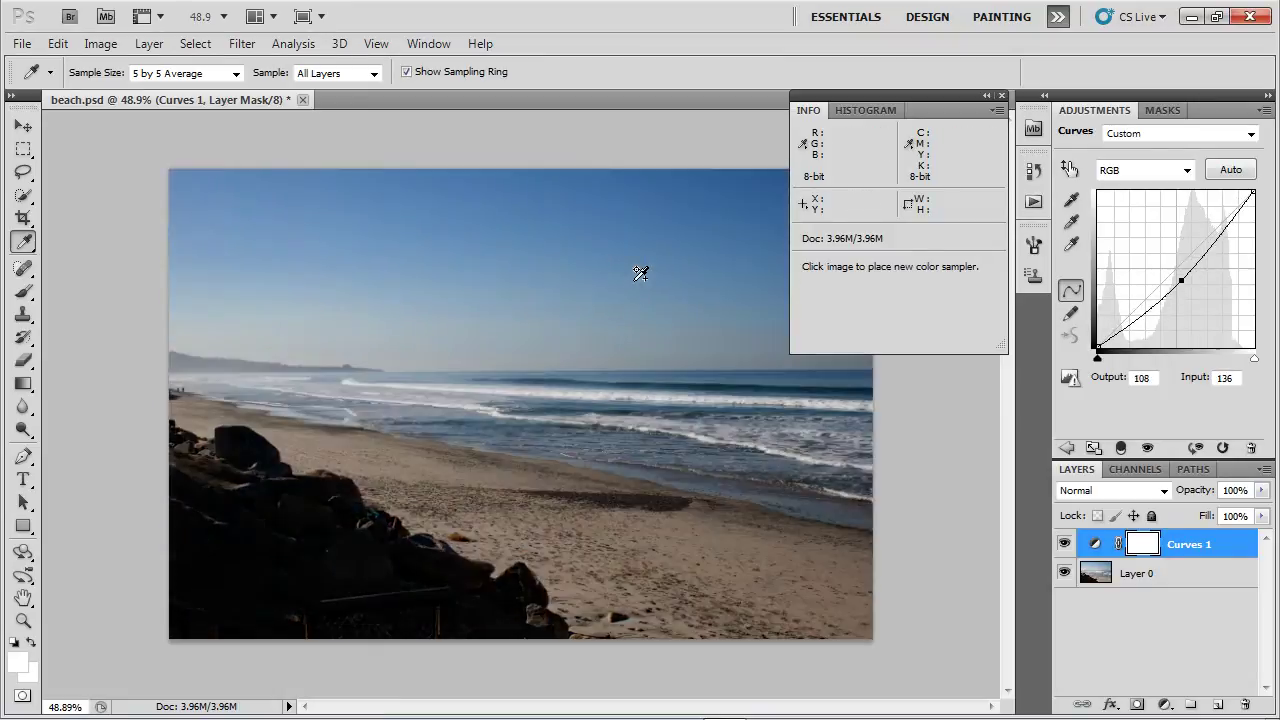
key(shift+Up)
key(shift+Up)
key(shift+Right)
key(shift+Right)
key(shift+Up)
key(shift+Up)
key(shift+Right)
key(shift+Right)
key(Right)
key(Right)
key(Right)
key(Right)
key(shift+Up)
key(shift+Up)
key(Up)
key(Up)
key(Up)
key(Up)
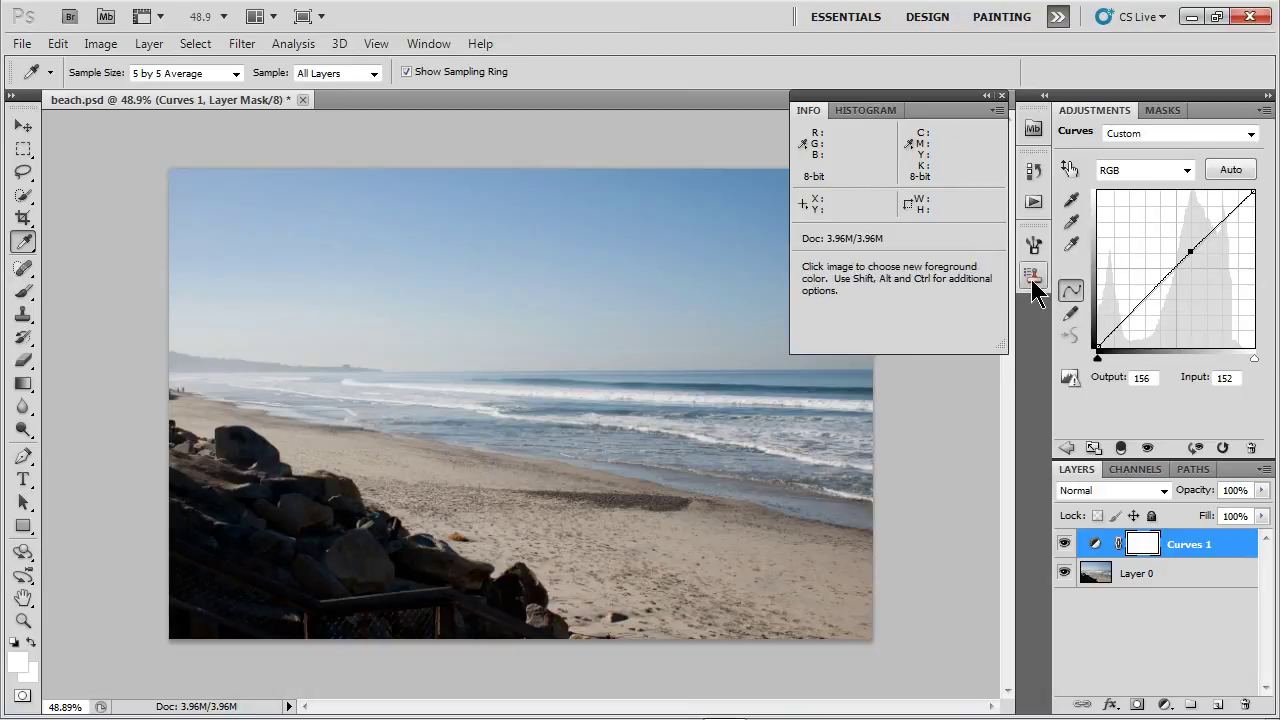
Select the RGB curve's white point and cycle through its points
click(1247, 191)
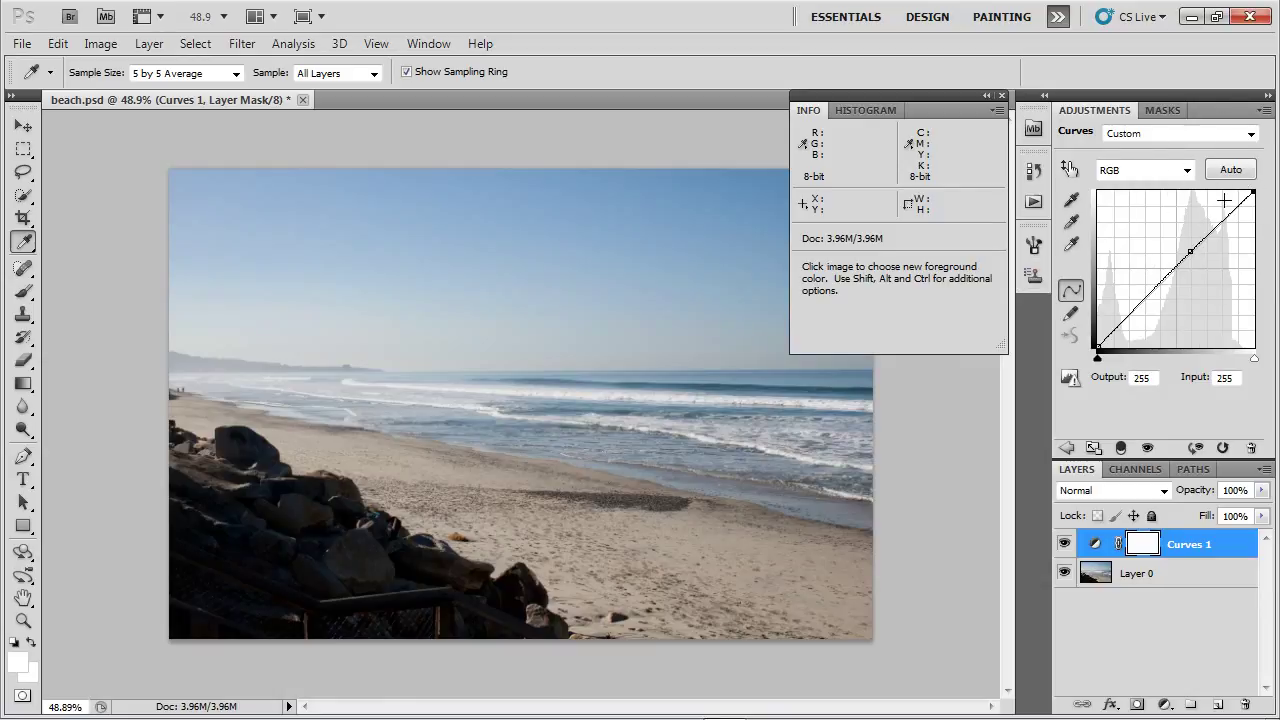
key(minus)
key(minus)
key(plus)
key(plus)
key(plus)
key(minus)
key(plus)
Lift the black point to output 16 and move the white point left to input 207
key(shift+Right)
key(shift+Right)
key(shift+Right)
key(shift+Right)
key(shift+Right)
key(shift+Right)
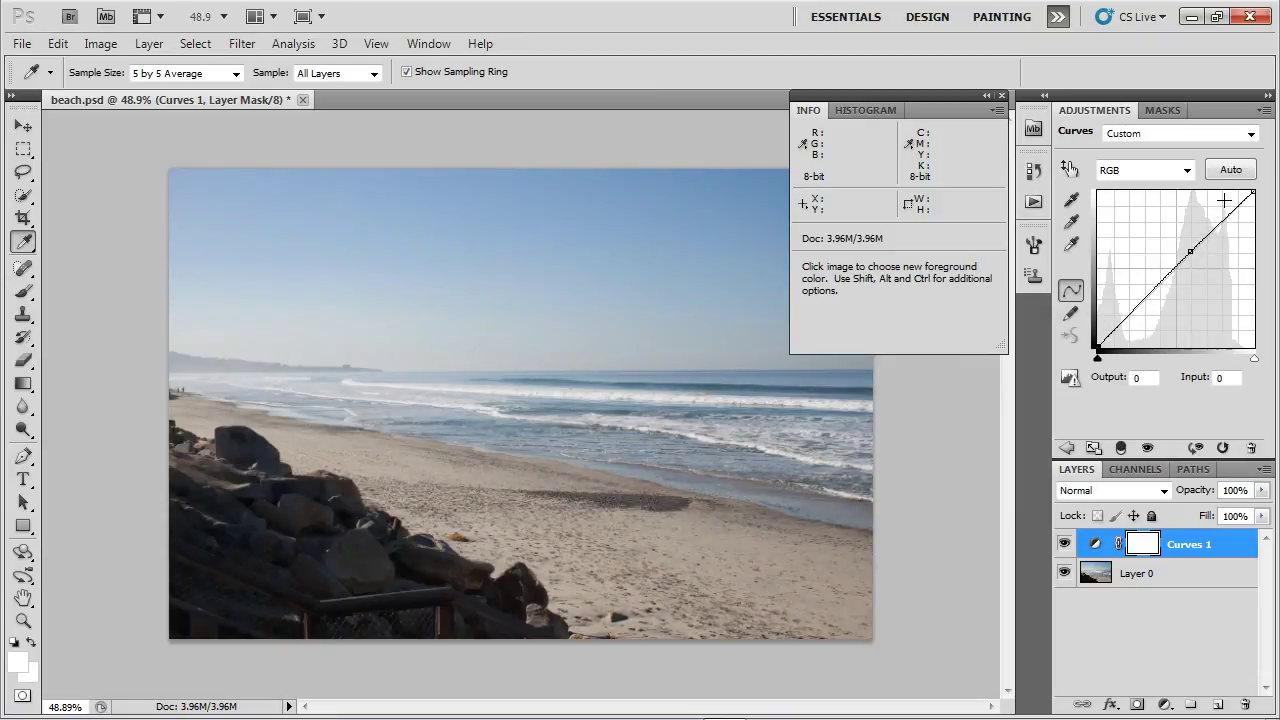
key(shift+Left)
key(shift+Left)
key(shift+Left)
key(shift+Left)
key(shift+Left)
key(shift+Left)
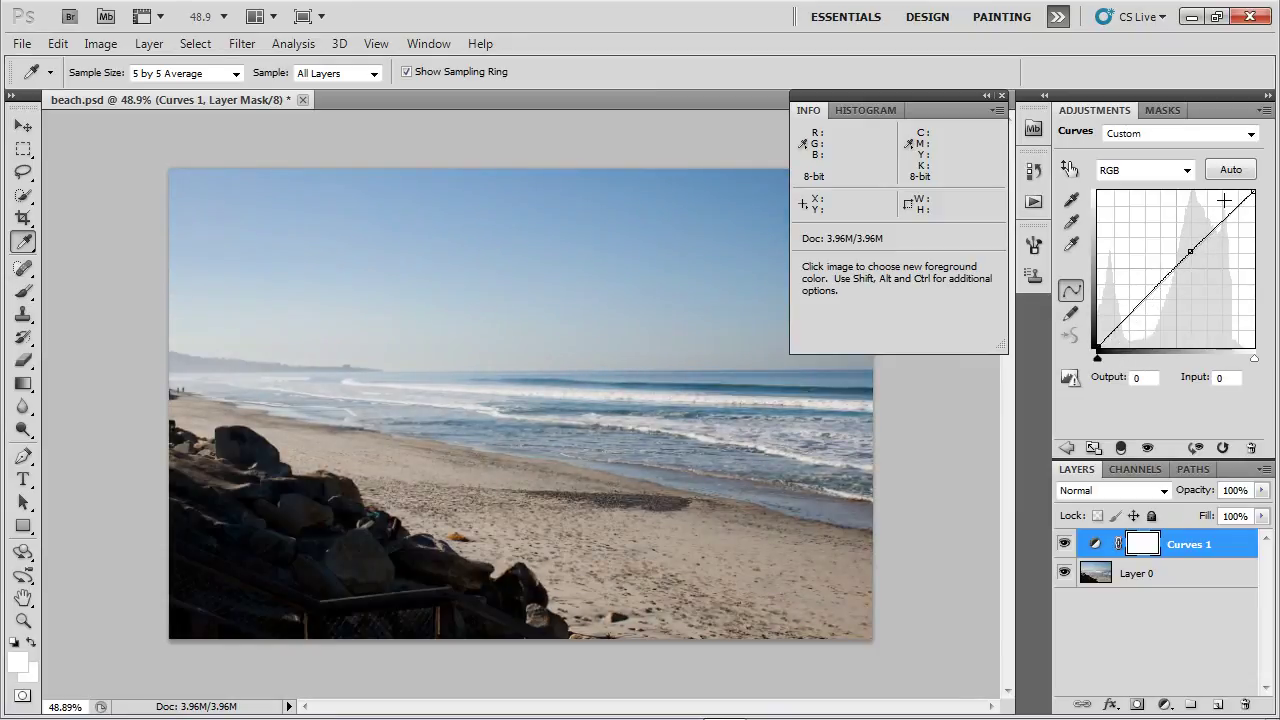
key(shift+Up)
key(shift+Up)
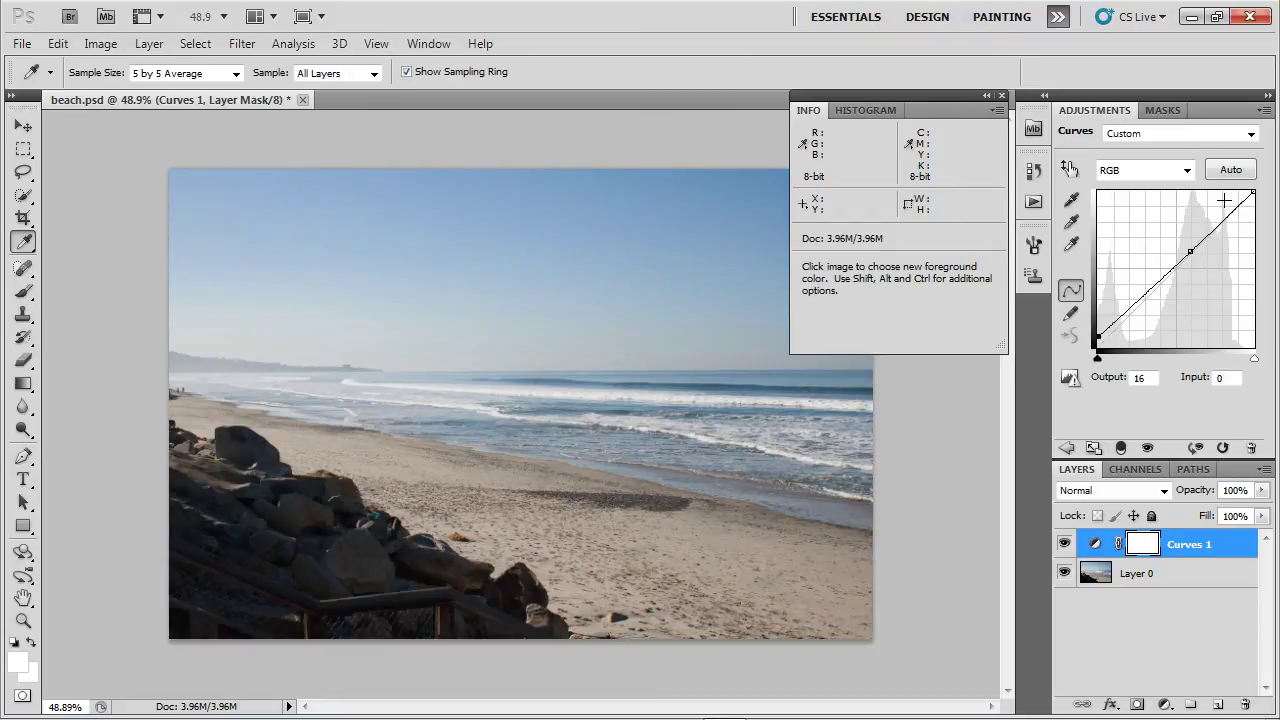
key(plus)
key(shift+Left)
key(shift+Left)
key(shift+Left)
key(shift+Left)
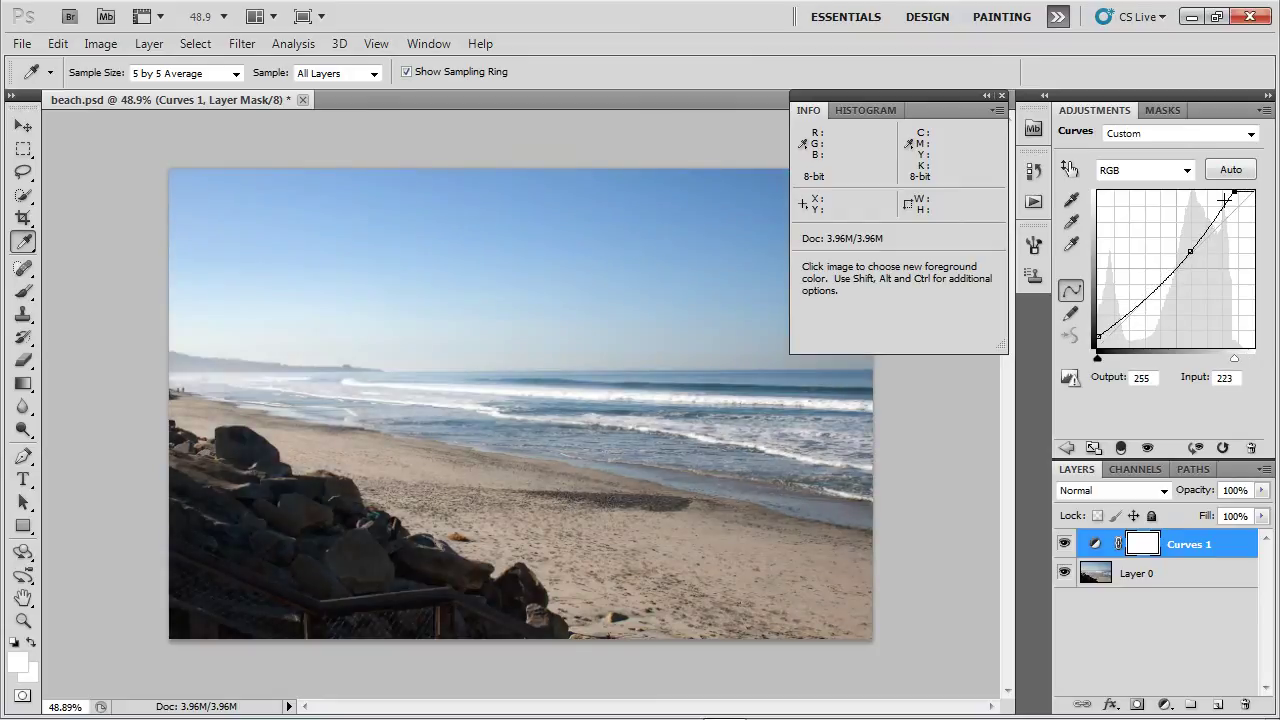
key(shift+Left)
key(shift+Left)
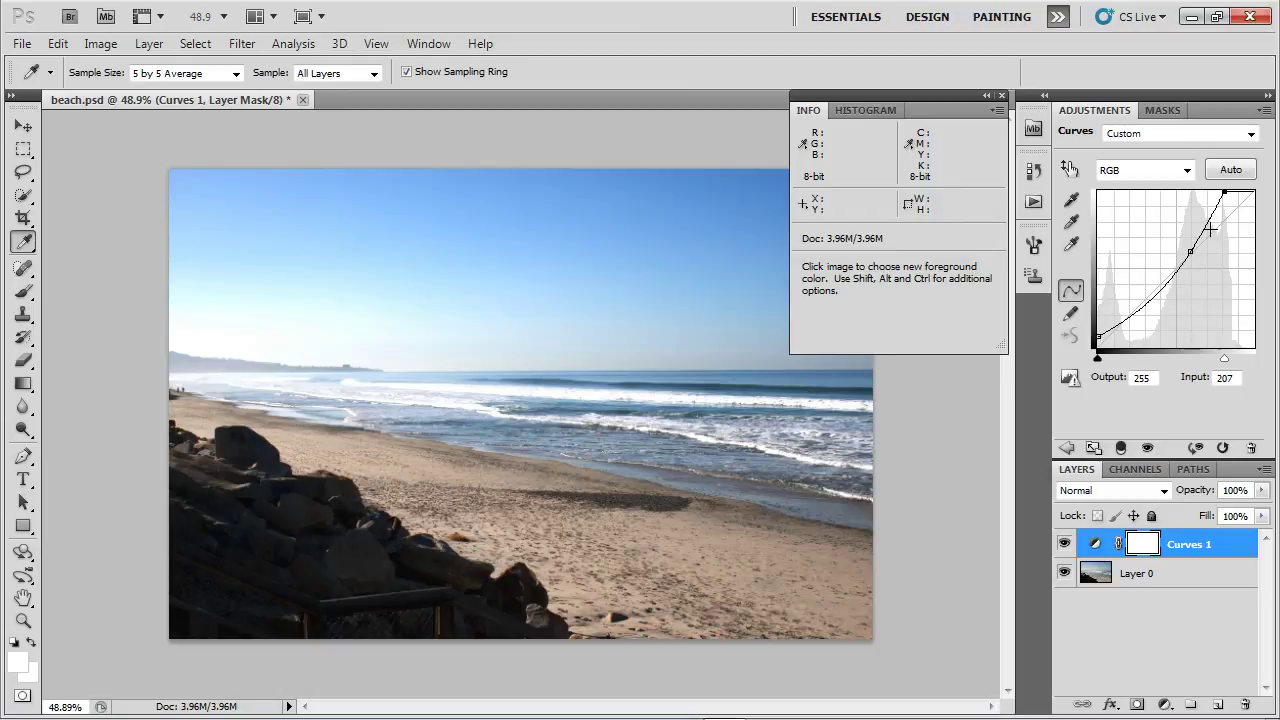
Select the RGB curve's middle point and delete it
click(1195, 256)
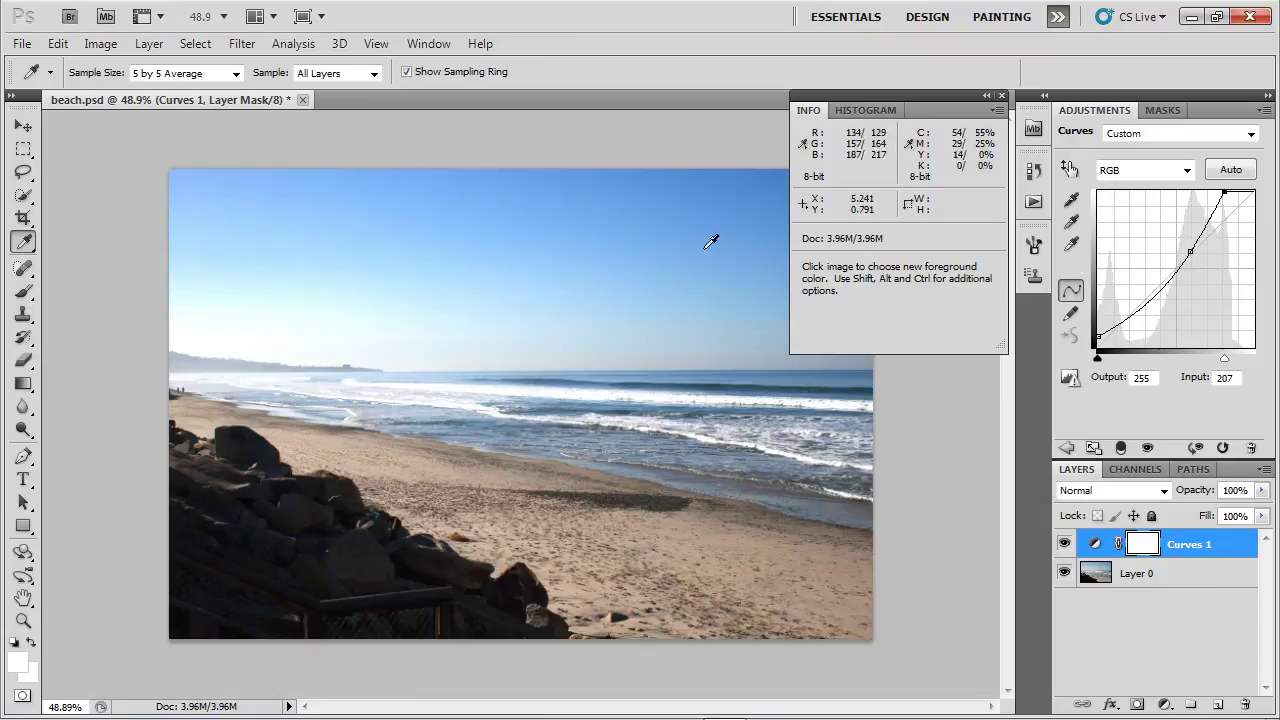
key(minus)
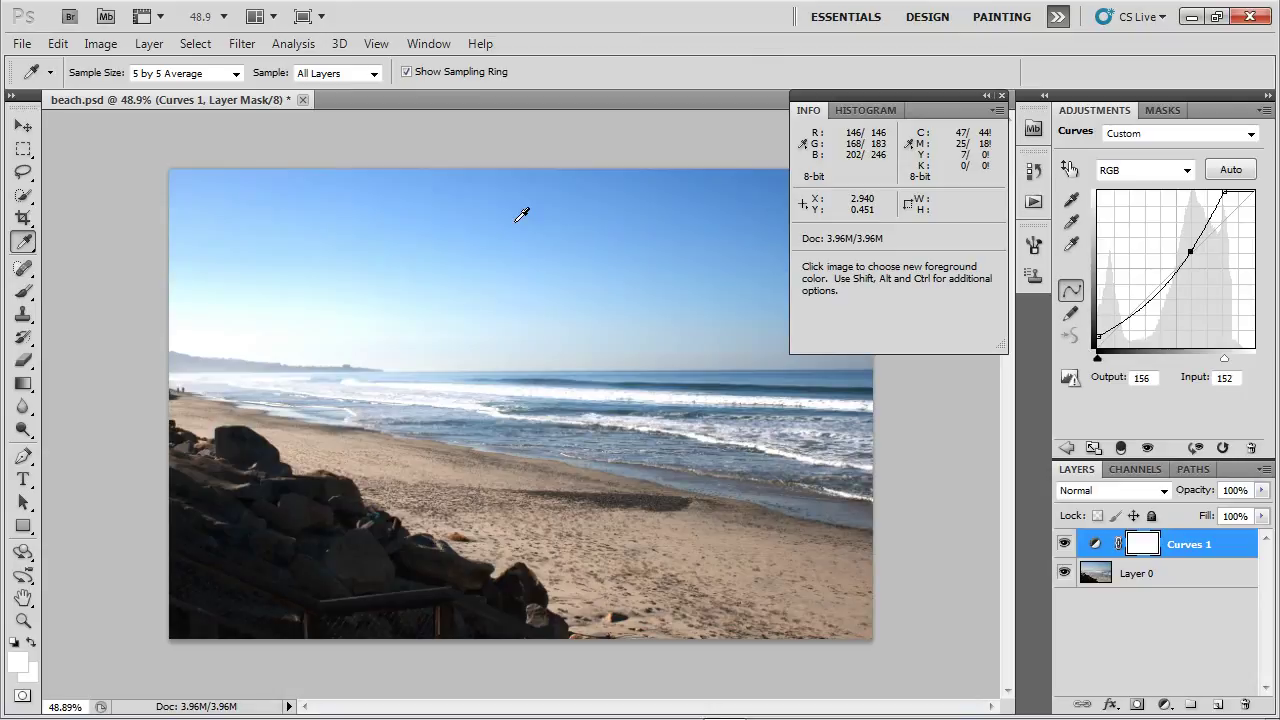
click(1192, 253)
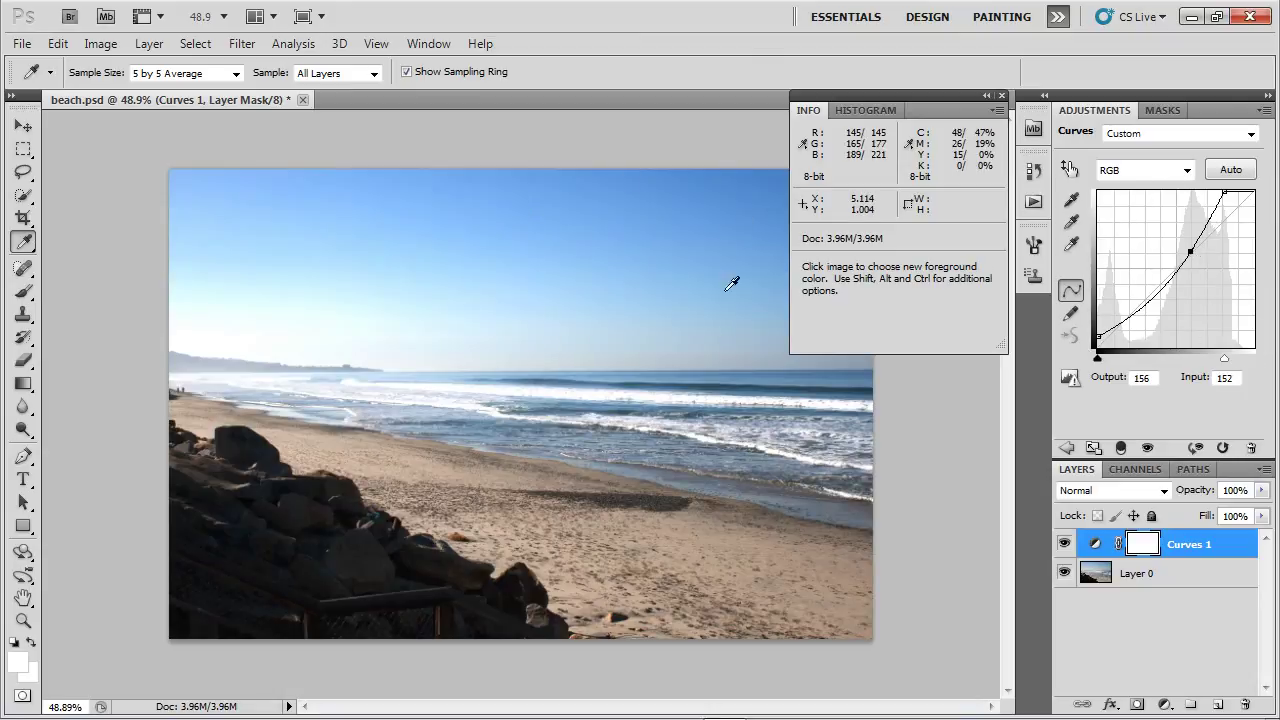
key(Delete)
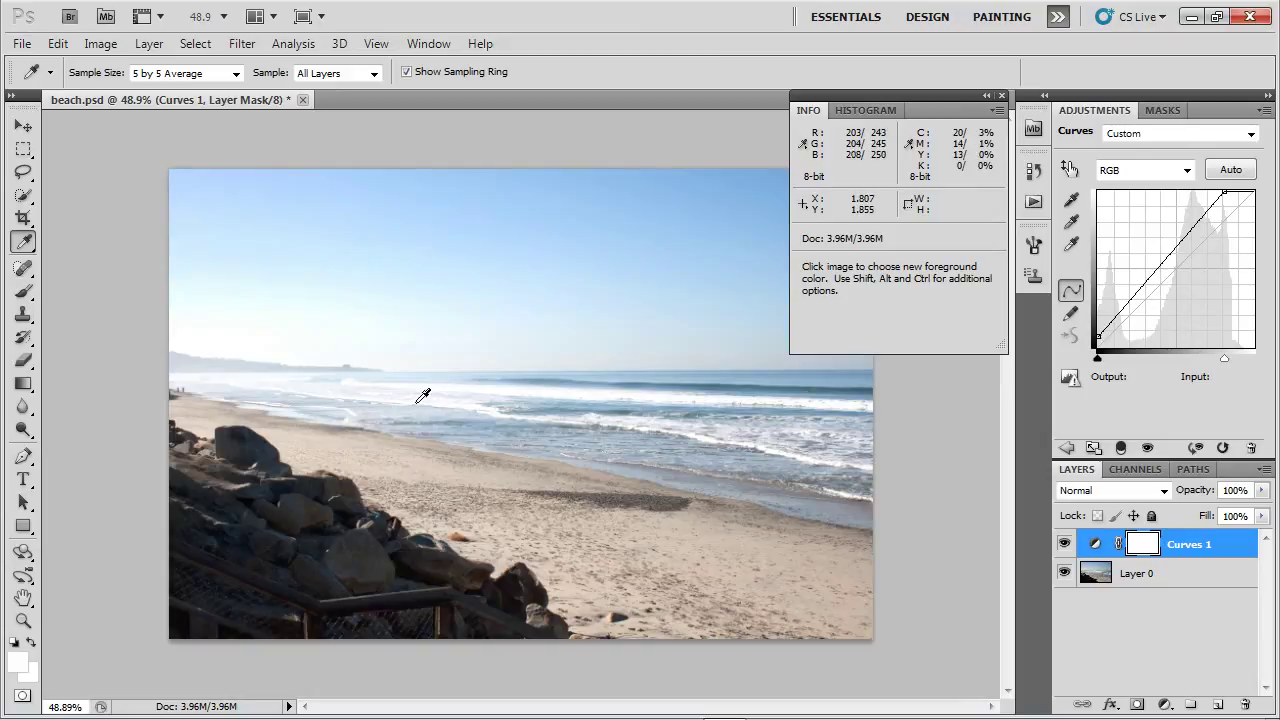
Add a curve point sampled from the sky and settle it at input 138, output 127
drag(530, 382, 706, 382)
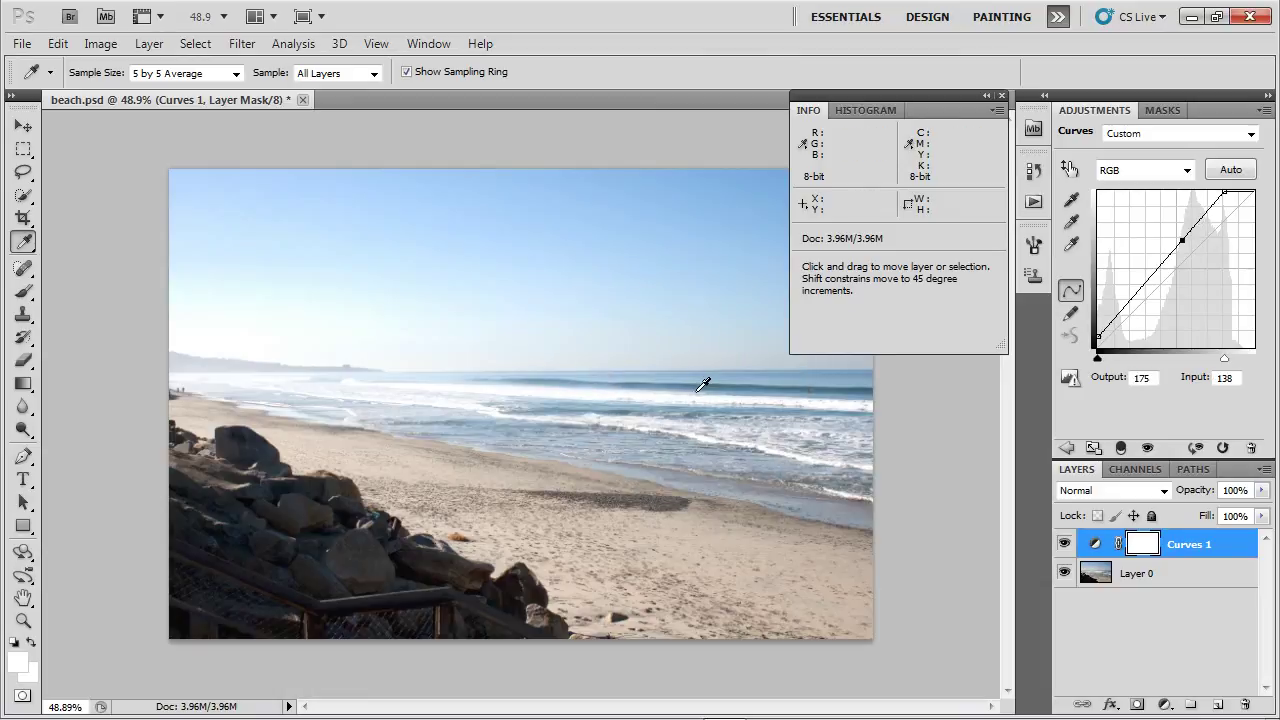
click(603, 217)
key(shift+Down)
key(shift+Down)
key(shift+Down)
key(shift+Down)
key(shift+Down)
key(shift+Up)
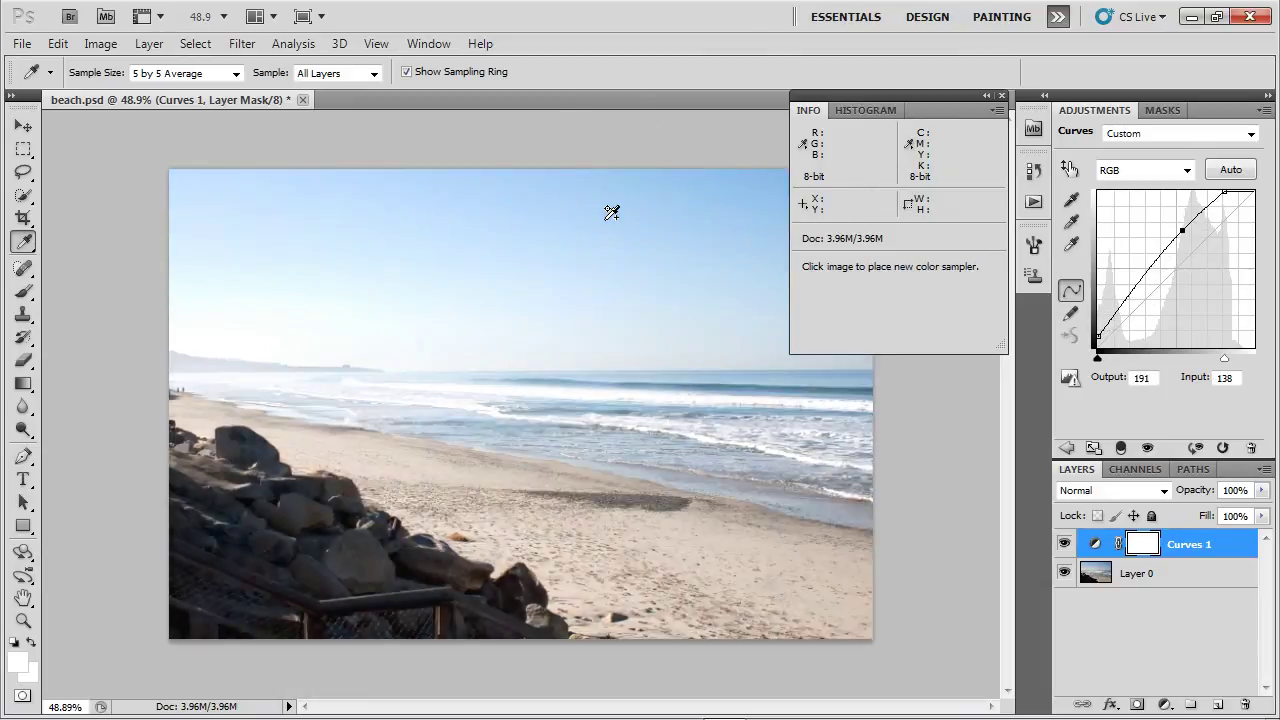
key(shift+Down)
key(shift+Down)
key(shift+Down)
key(shift+Up)
key(shift+Up)
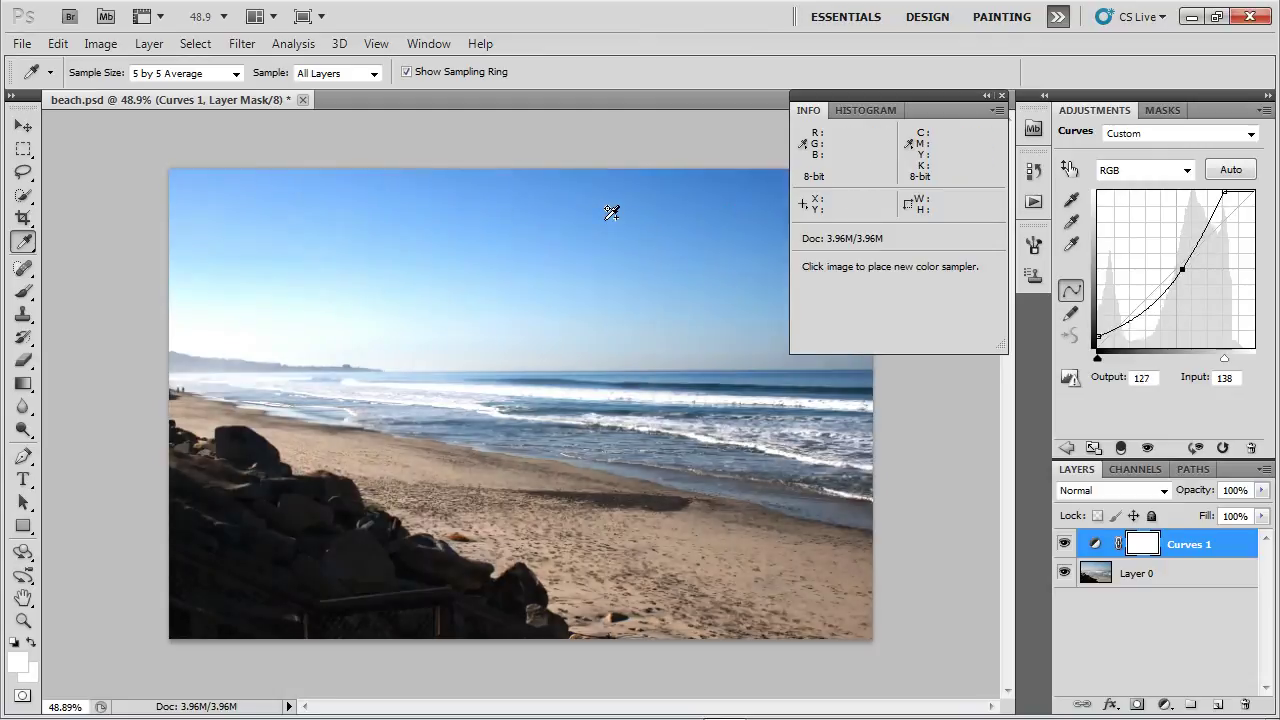
key(shift+Left)
key(shift+Down)
key(shift+Down)
key(shift+Right)
key(shift+Right)
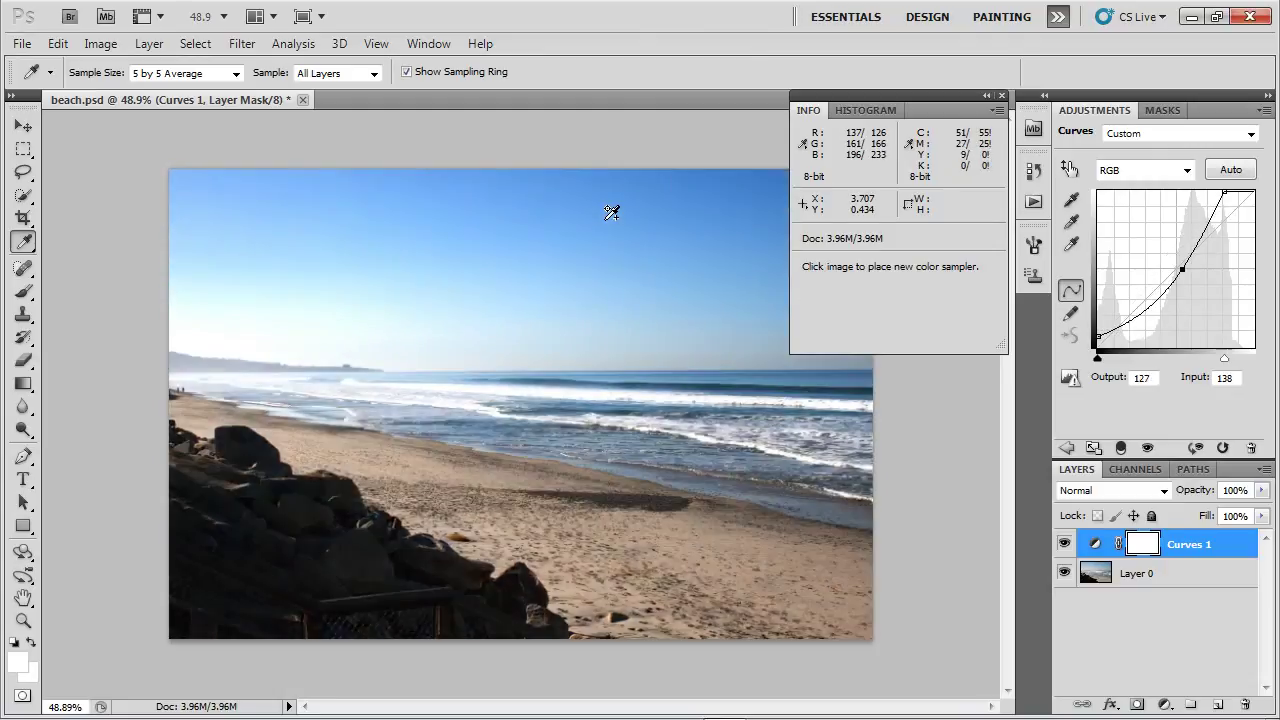